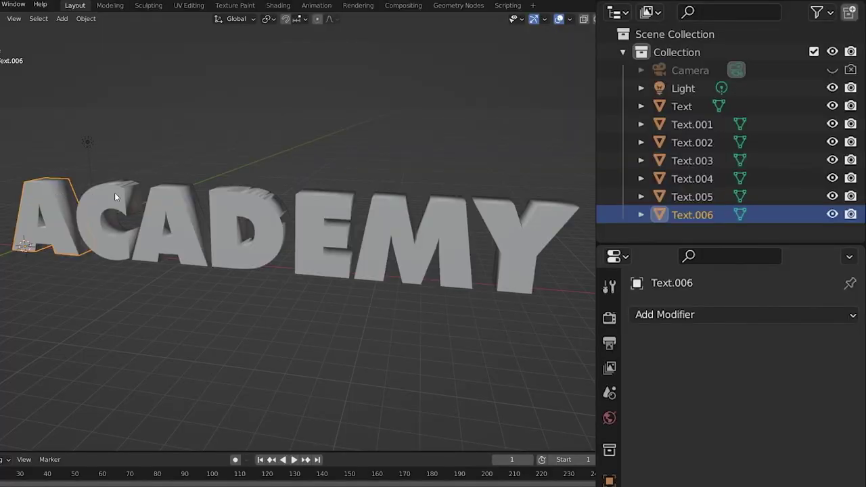
Select the scene objects and delete them, leaving a fresh scene with only a camera
left_click(197, 200)
left_click(271, 206)
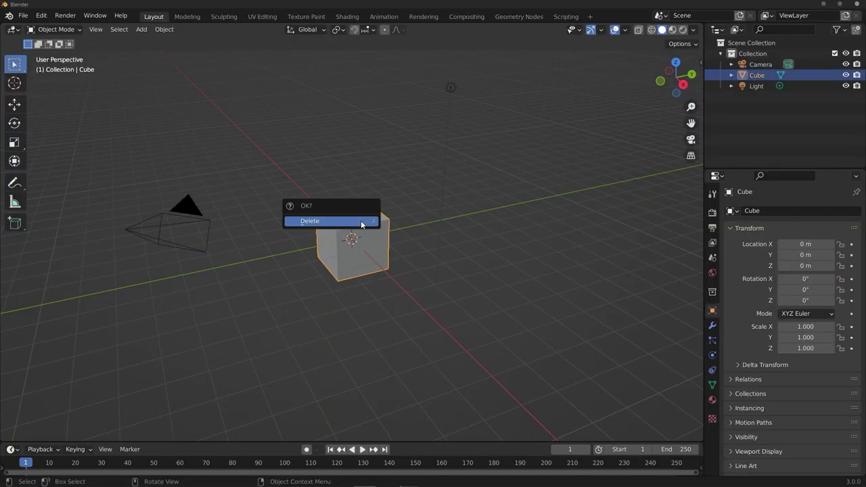
left_click(361, 222)
Add a text object and change its wording to ACADEMY
key("shift+a")
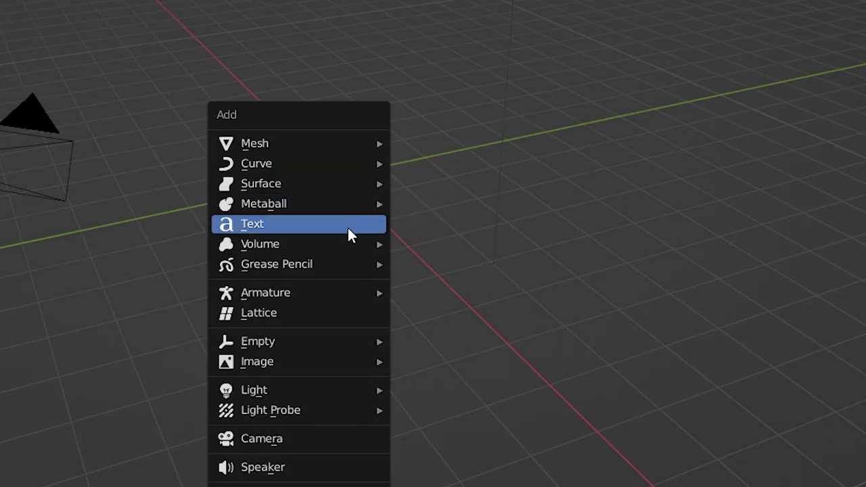
left_click(347, 226)
key("KP_7")
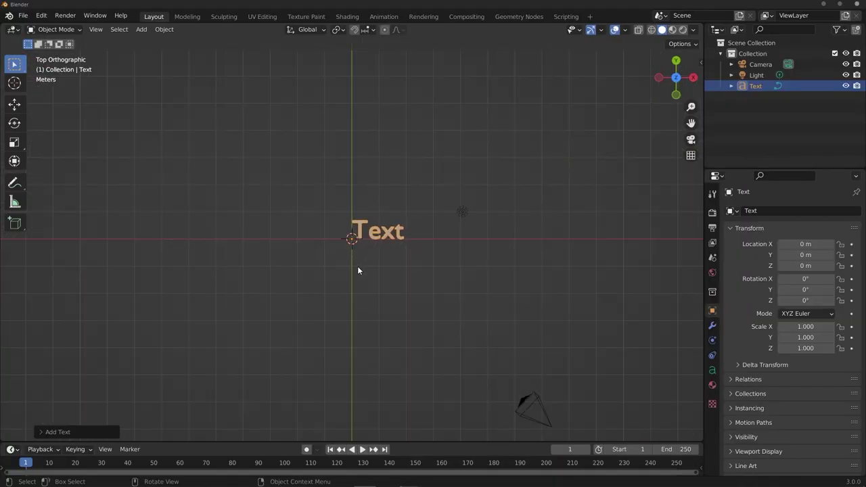
key("Tab")
key("BackSpace")
key("BackSpace")
key("BackSpace")
key("BackSpace")
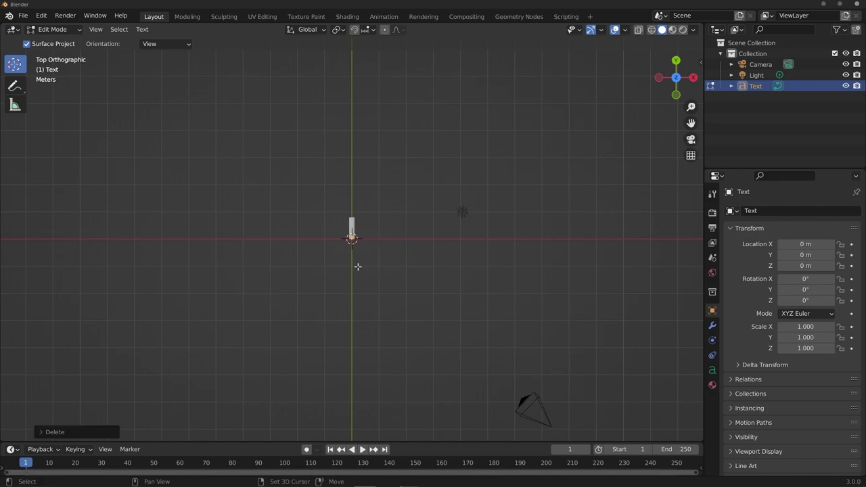
type("ACADEMY")
key("Tab")
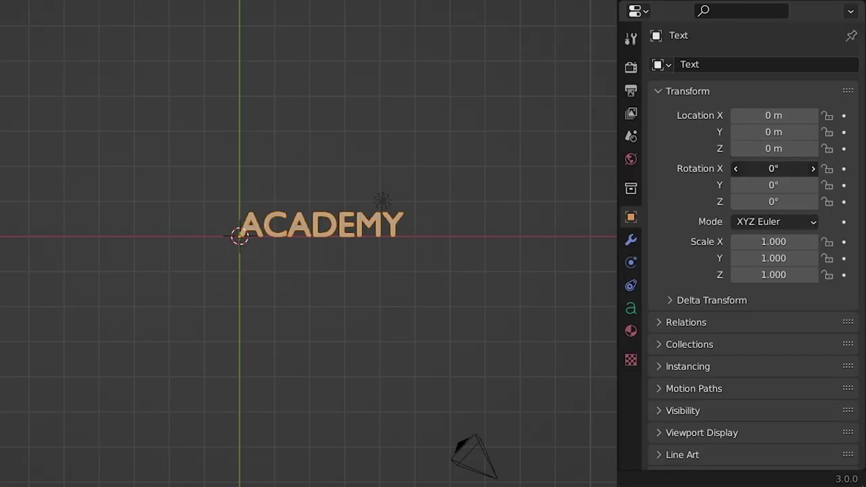
Stand the text upright with a 90° X rotation and reveal its font settings
left_click(810, 278)
type("90")
key("Return")
middle_click_drag(542, 344, 452, 190)
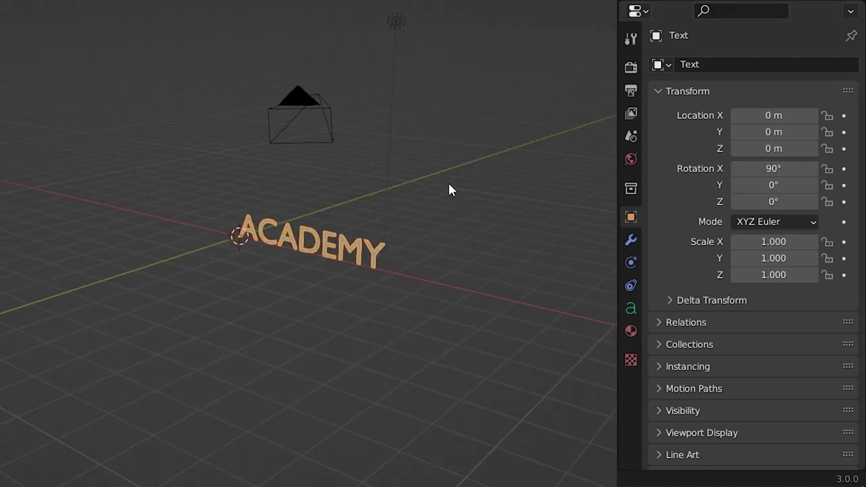
left_click(626, 306)
left_click(659, 254)
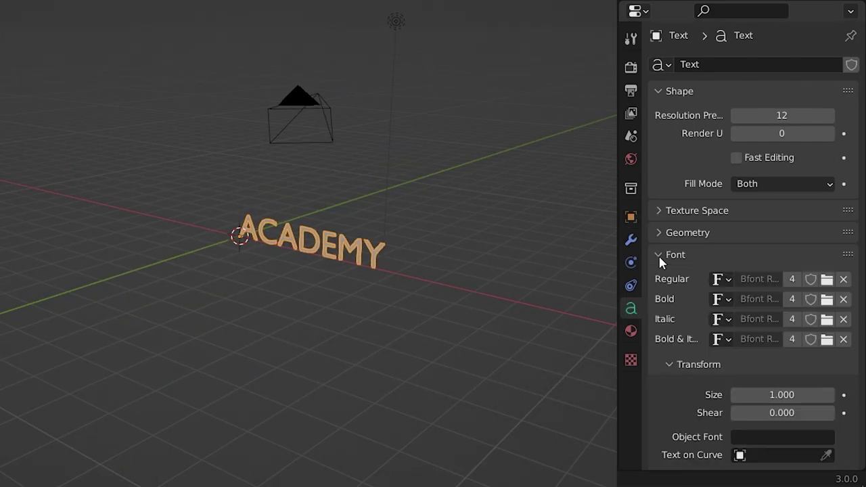
Load a heavy bold font, scale ACADEMY up to about 6.5, and apply the scale
left_click(827, 281)
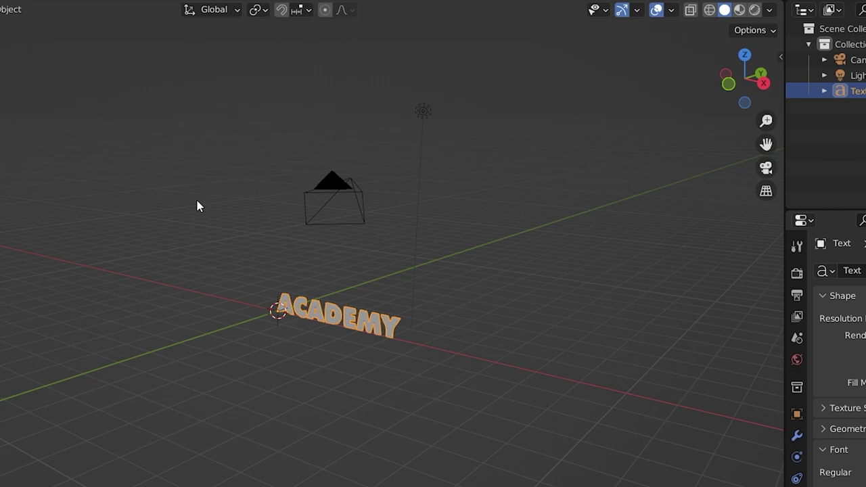
left_click(728, 84)
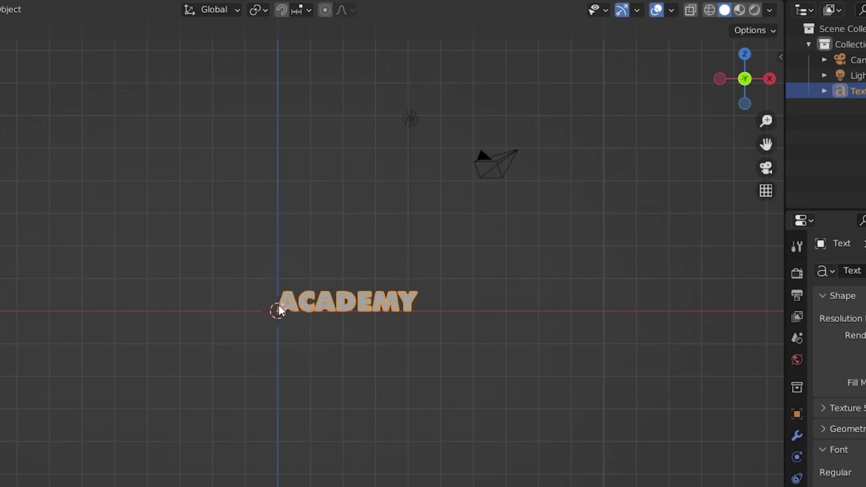
key("s")
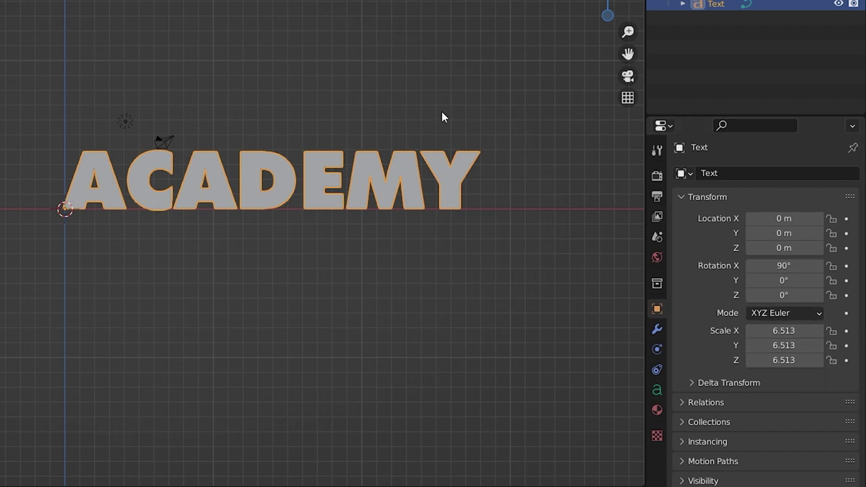
key("ctrl+a")
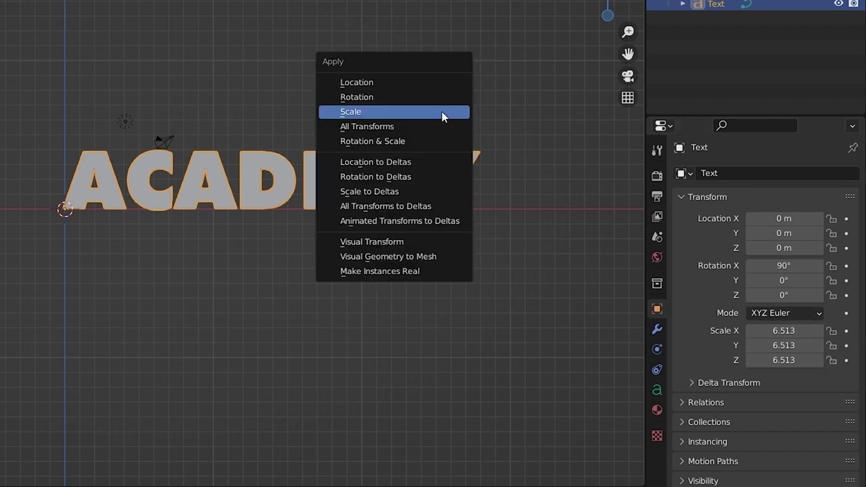
left_click(442, 112)
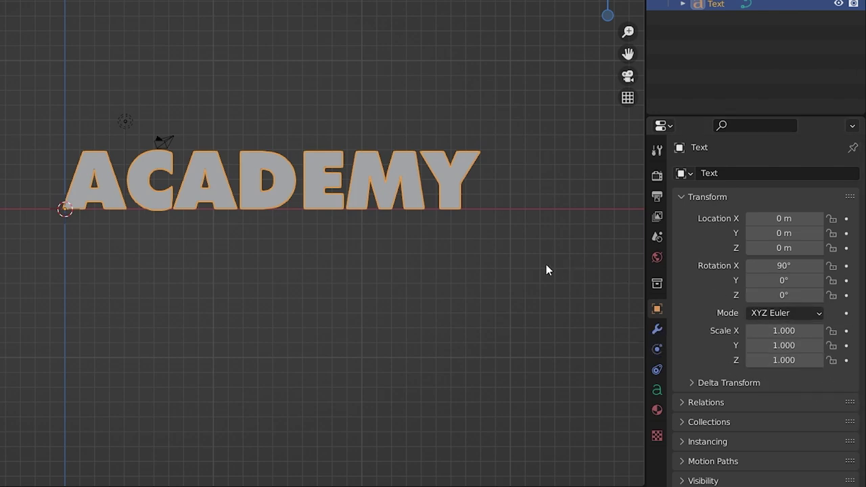
Set the text's Geometry extrude depth to 0.8 m
middle_click_drag(548, 270, 377, 188)
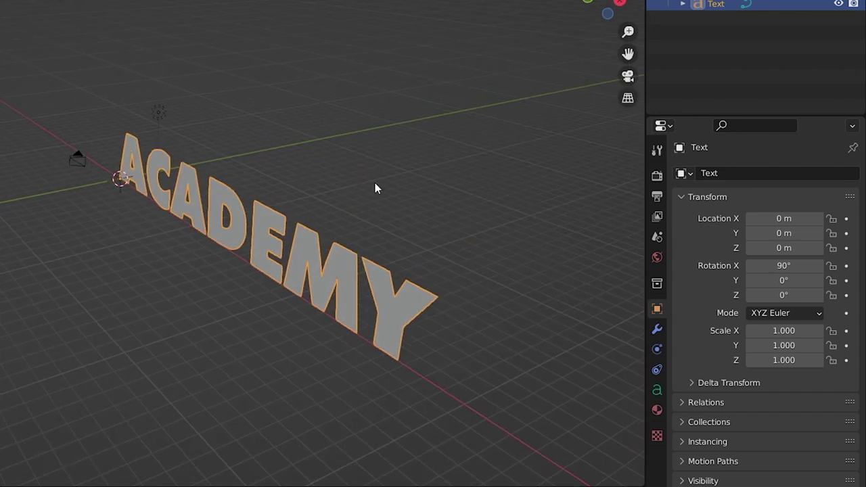
left_click(657, 390)
left_click(681, 341)
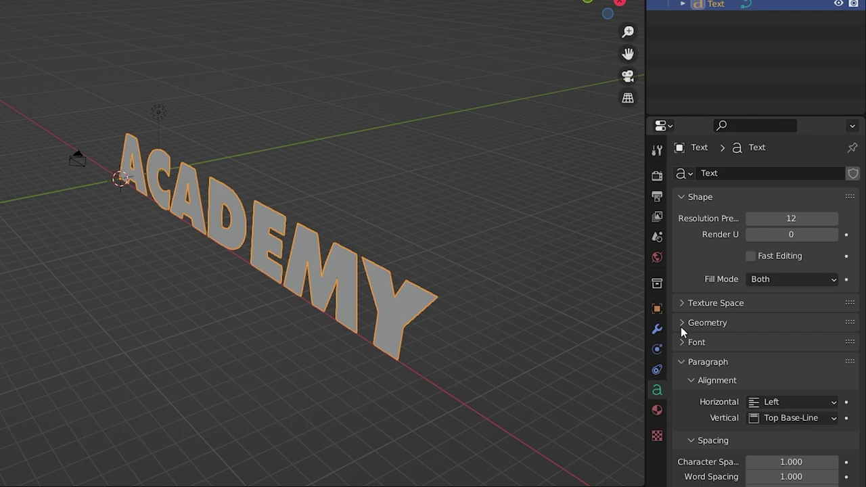
left_click(681, 327)
left_click(810, 360)
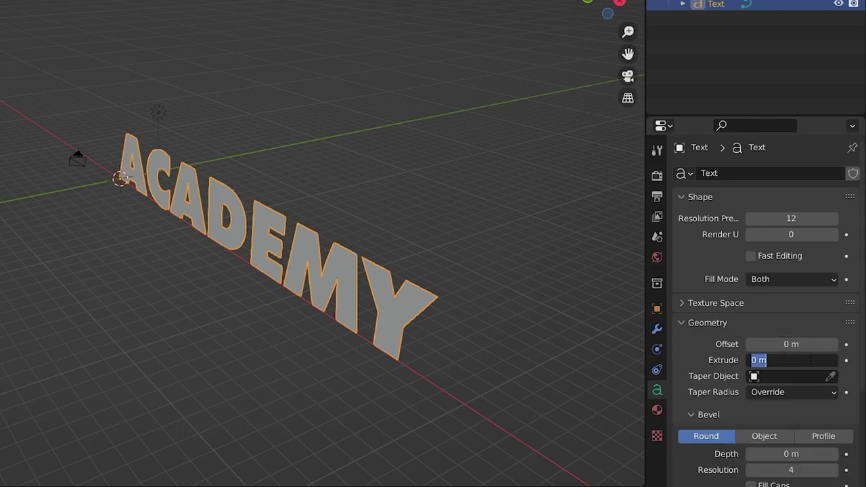
type("0.8")
key("Return")
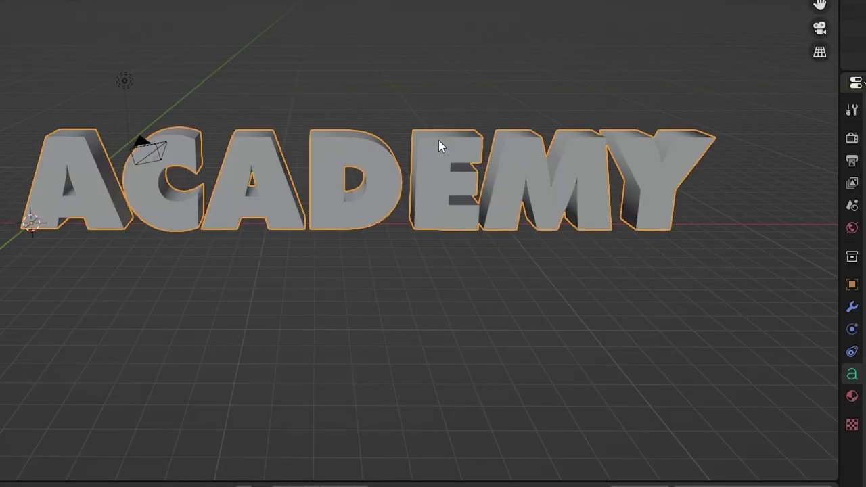
Convert the ACADEMY text to a mesh and add a Planar Decimate modifier
right_click(440, 143)
mouse_move(379, 179)
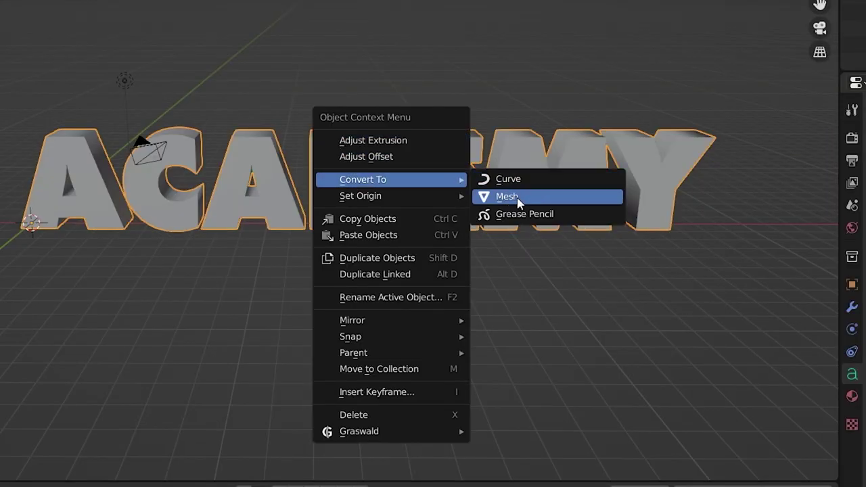
left_click(518, 198)
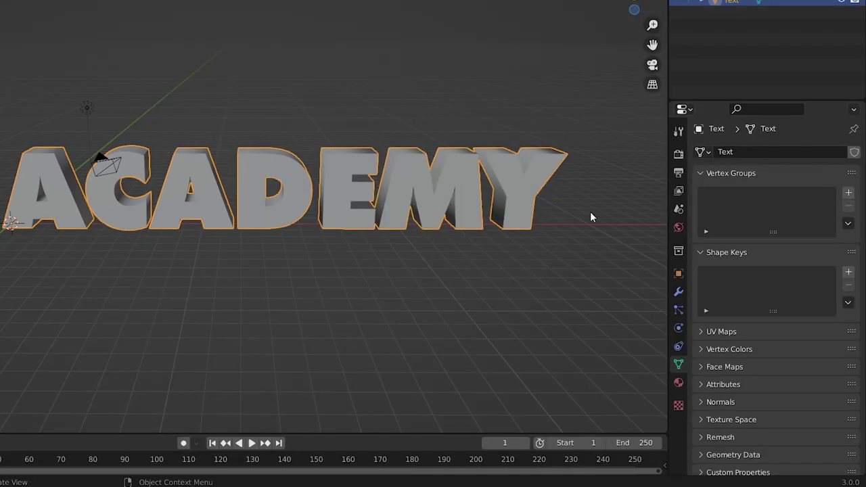
left_click(679, 292)
left_click(747, 156)
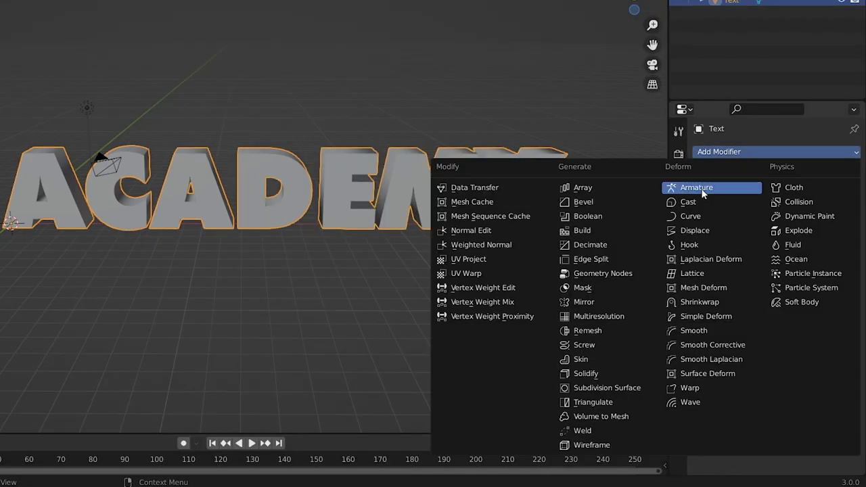
left_click(632, 245)
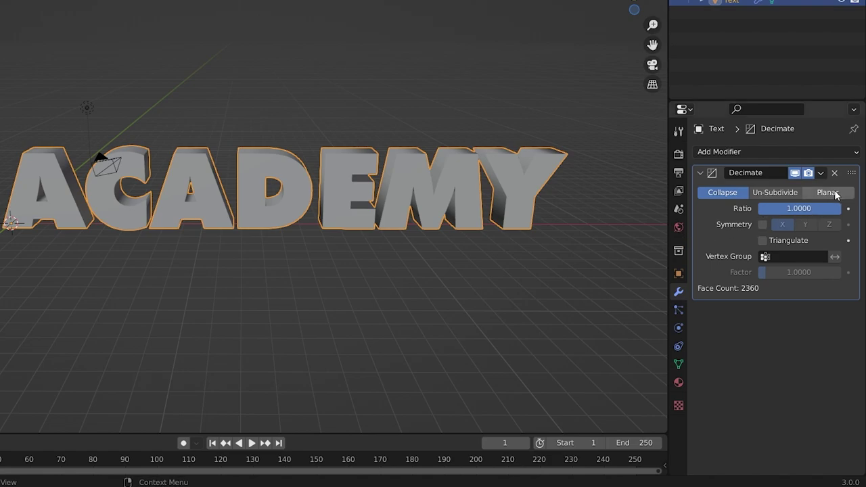
left_click(829, 194)
Compare original and decimated mesh in front wireframe, then apply the Decimate for 213 faces
left_click(651, 29)
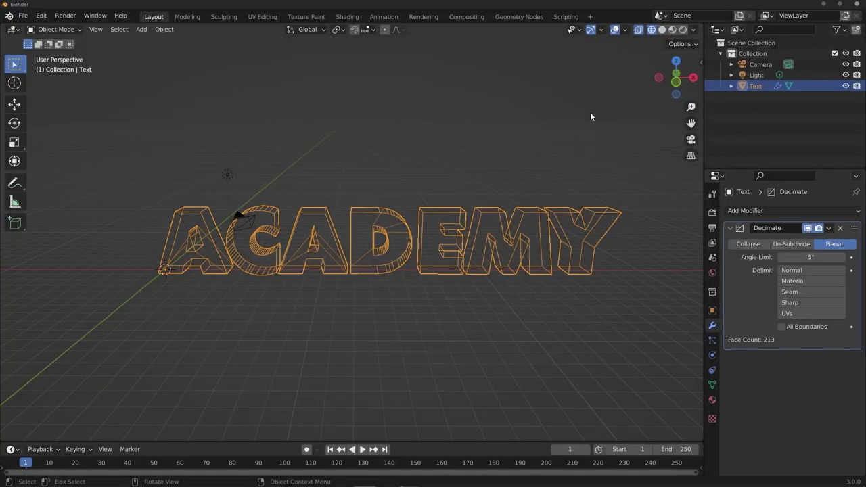
key("KP_1")
left_click(807, 228)
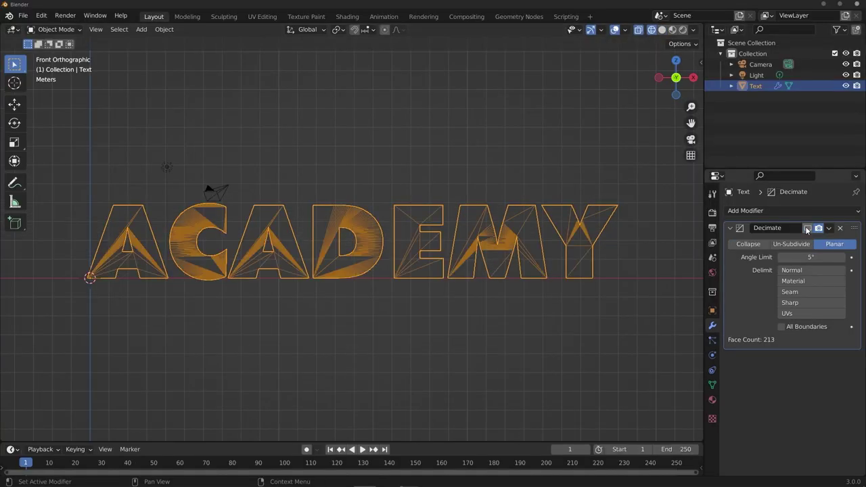
left_click(808, 229)
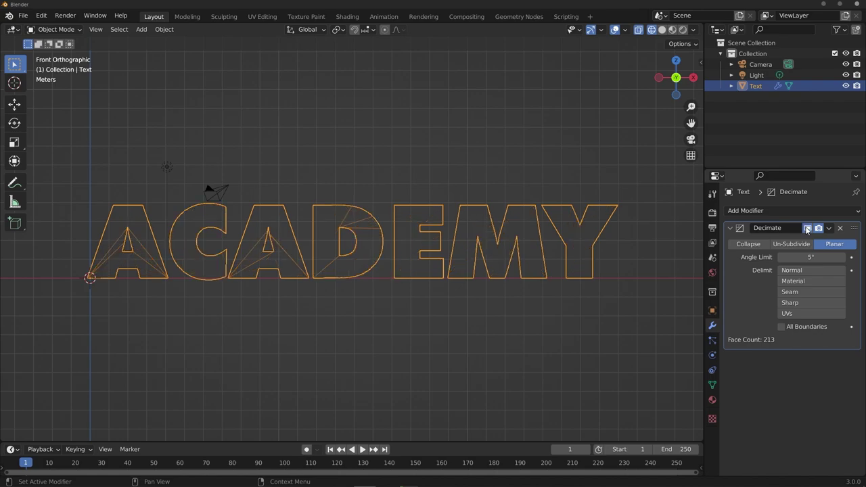
left_click(807, 228)
left_click(807, 229)
left_click(829, 228)
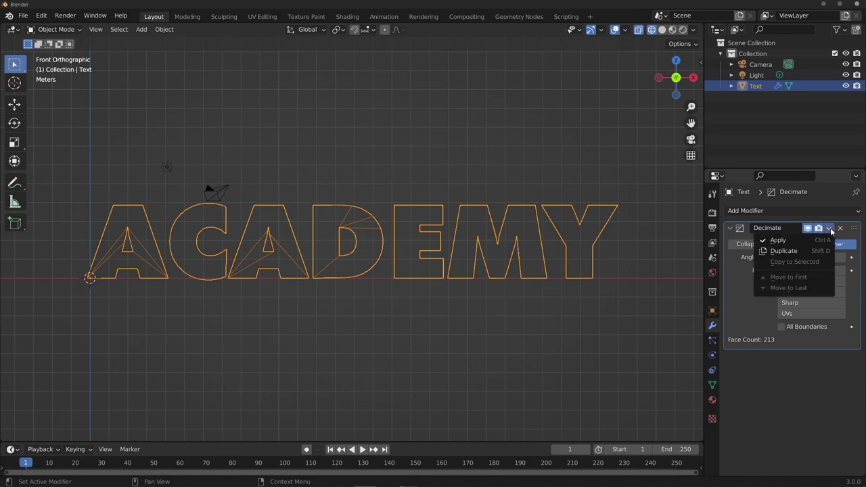
left_click(816, 240)
middle_click_drag(501, 156, 277, 106)
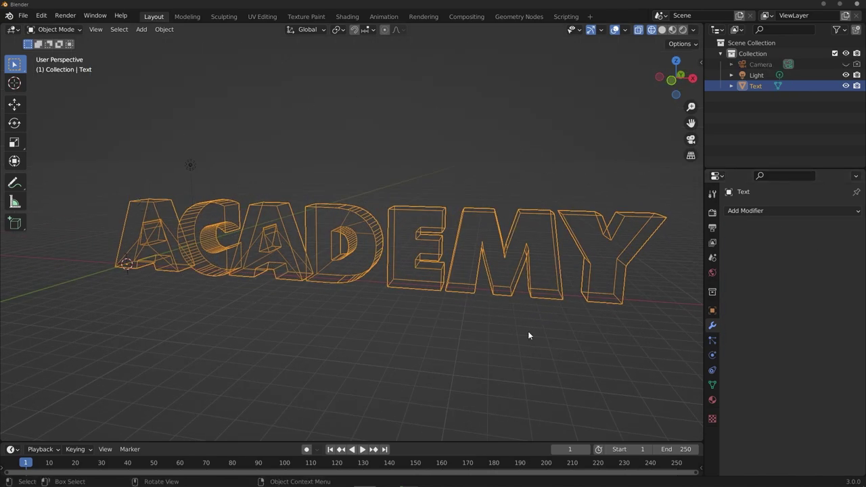
Test-move the Y arm's top face in Edit Mode, then cancel the move
key("Tab")
key("shift+z")
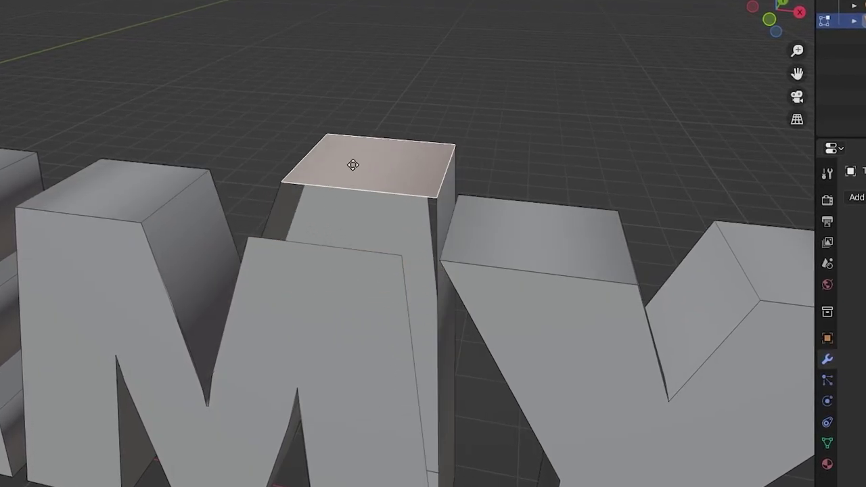
key("Escape")
left_click(548, 233)
key("g")
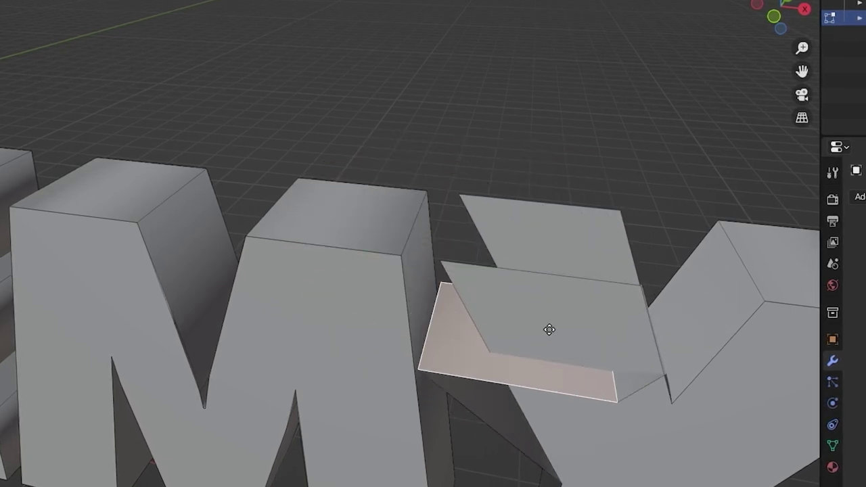
key("Escape")
key("Tab")
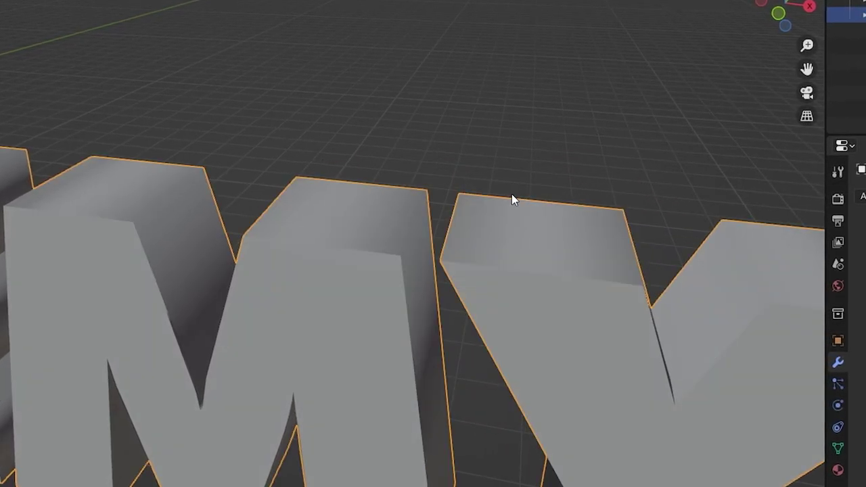
key("Tab")
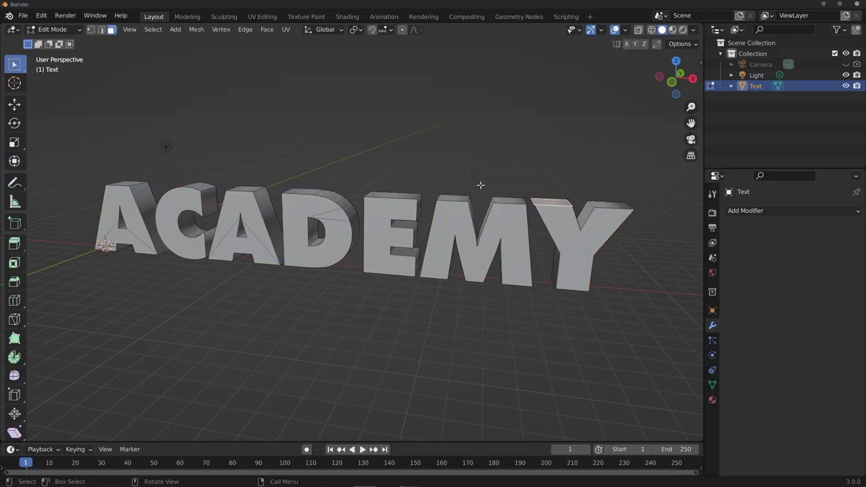
Select the whole mesh and Merge by Distance, removing 383 duplicate vertices
key("a")
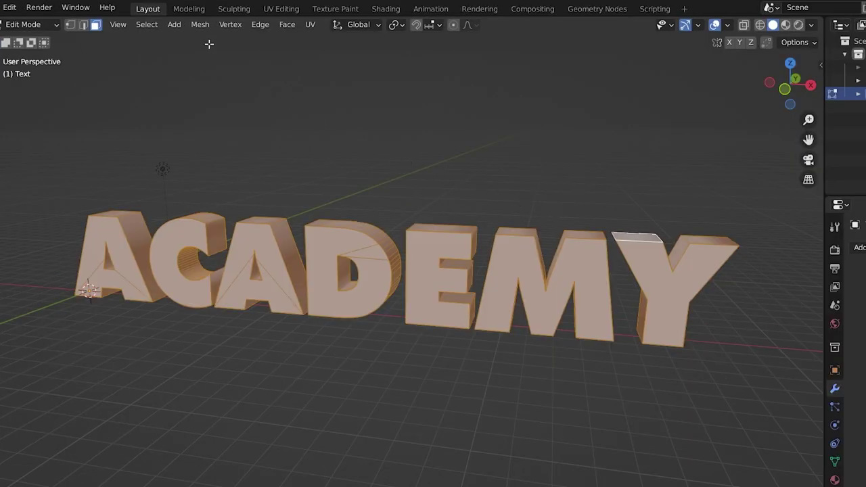
left_click(200, 24)
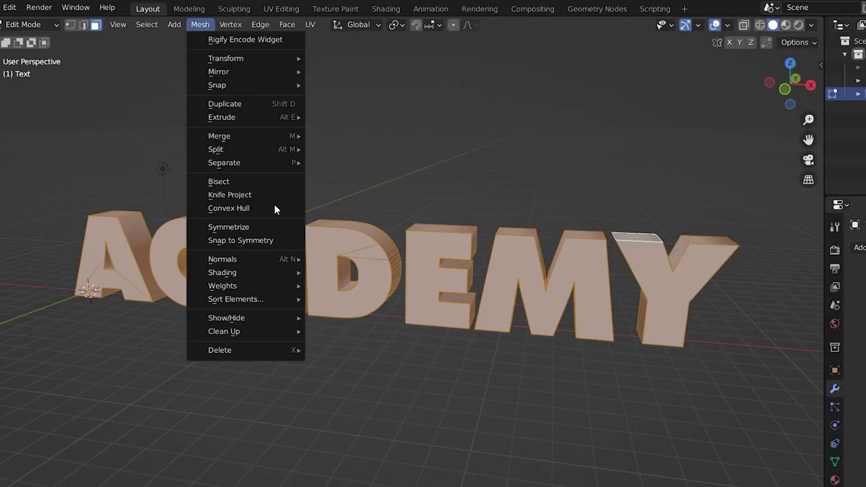
mouse_move(285, 331)
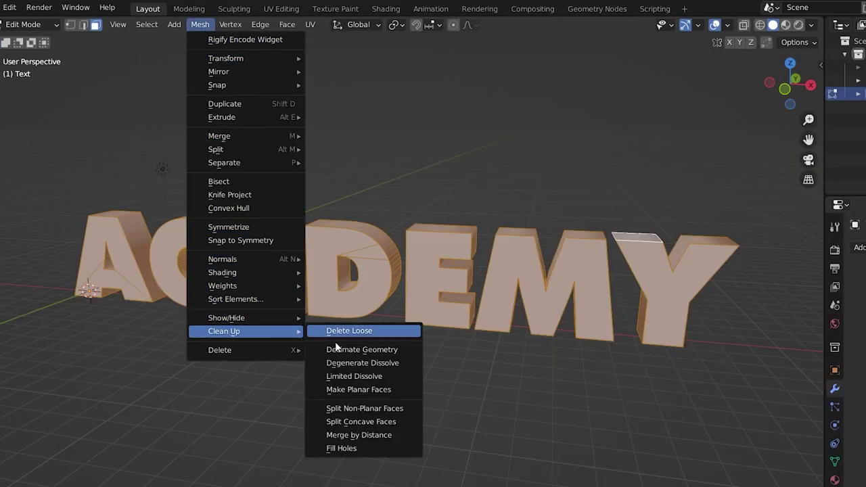
left_click(395, 435)
left_click(52, 418)
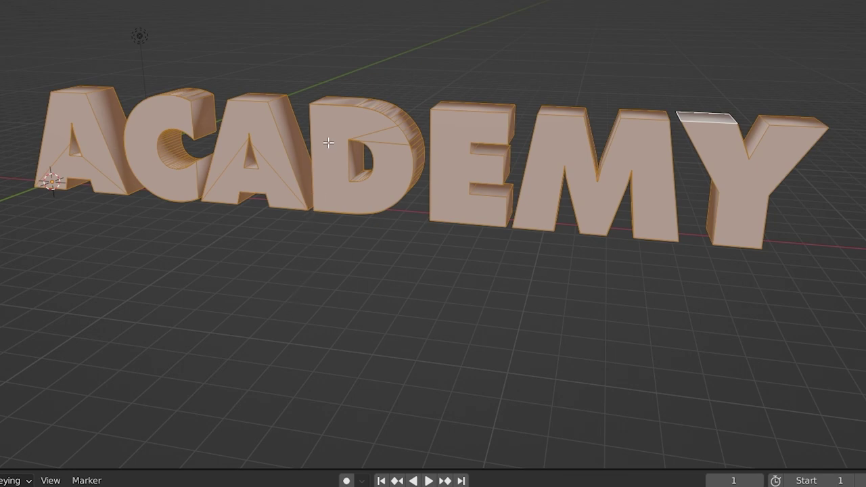
Separate the mesh by loose parts into letters A, C, A, D, E, M, Y
right_click(329, 143)
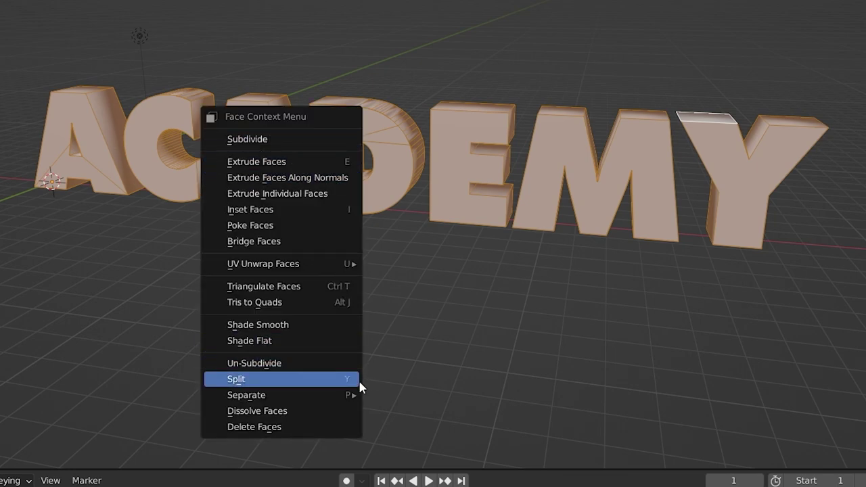
mouse_move(349, 395)
left_click(459, 431)
key("Tab")
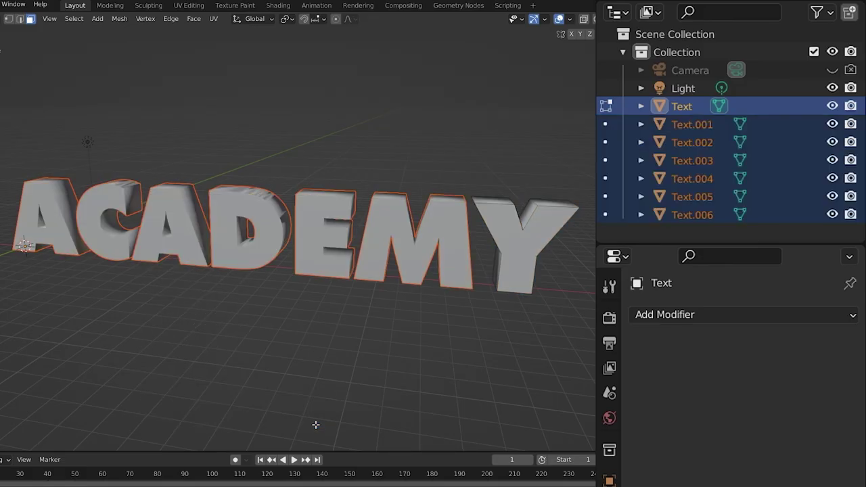
key("Tab")
left_click(61, 191)
left_click(124, 193)
left_click(182, 196)
left_click(254, 202)
left_click(324, 209)
left_click(395, 209)
left_click(483, 212)
Move the first A into new collection '1 - A' and the C into '2 - C'
left_click(164, 200)
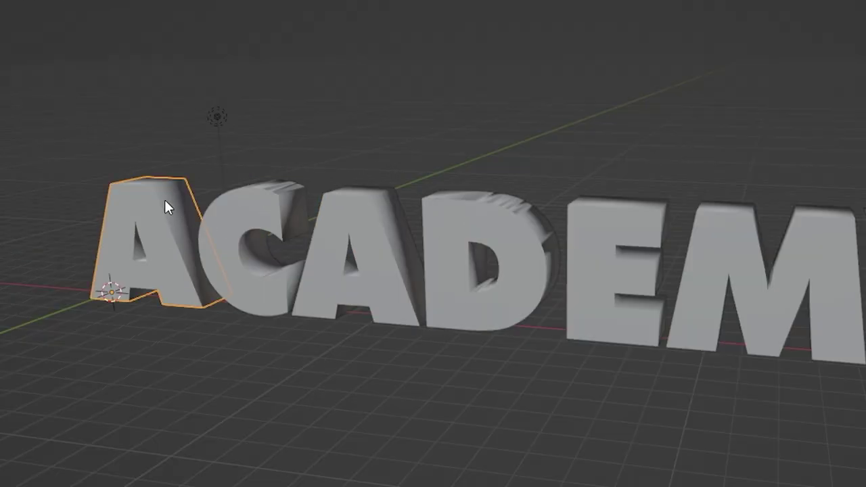
key("m")
left_click(163, 200)
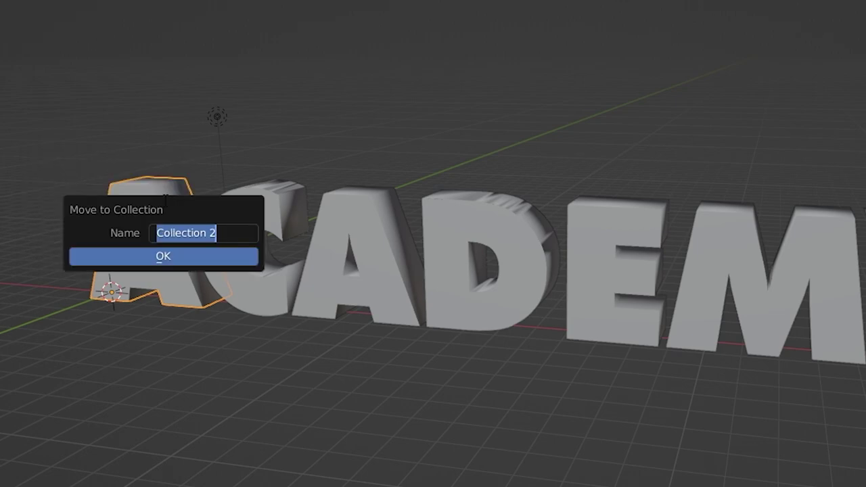
type("1 - A")
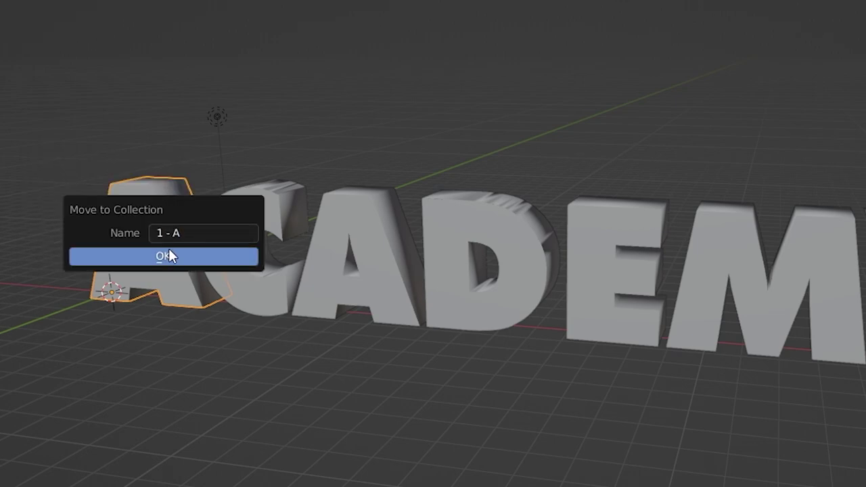
left_click(168, 251)
left_click(279, 213)
key("m")
left_click(280, 214)
type("2")
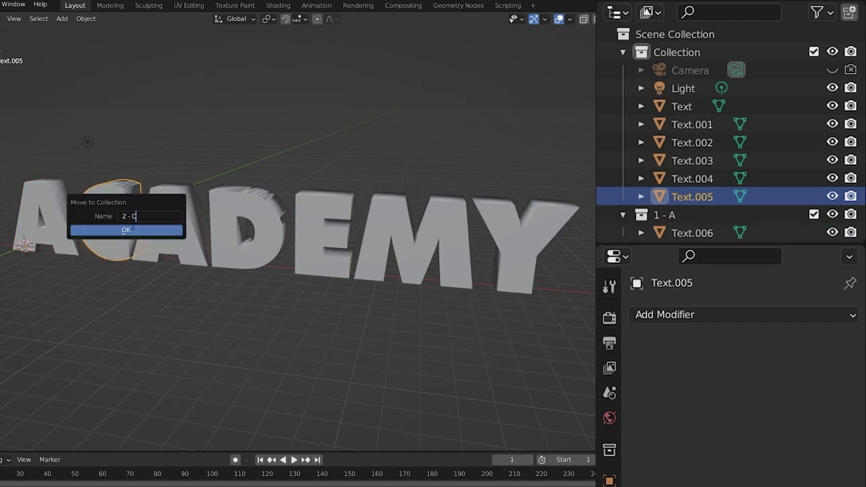
type(" - C")
left_click(132, 229)
Move the second A into new collection '3 - A' and the D into collection '4'
left_click(171, 210)
key("m")
left_click(172, 205)
type("3 - A")
left_click(178, 238)
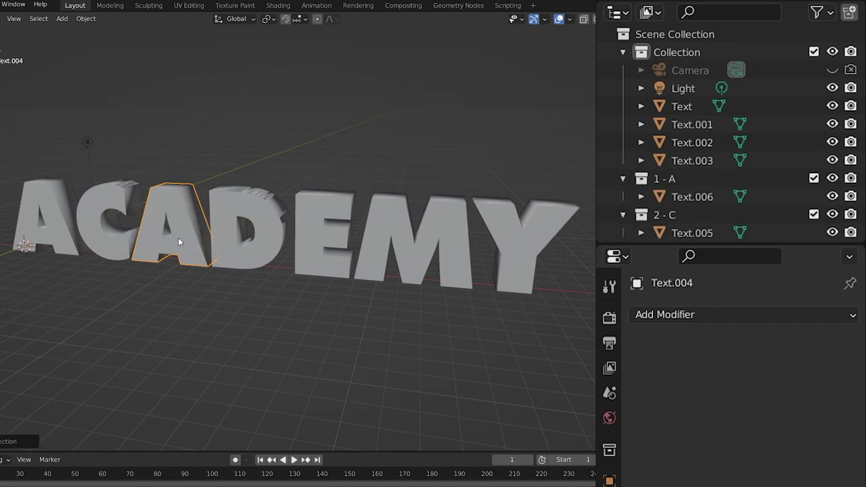
left_click(242, 209)
key("m")
left_click(242, 207)
type("4 -")
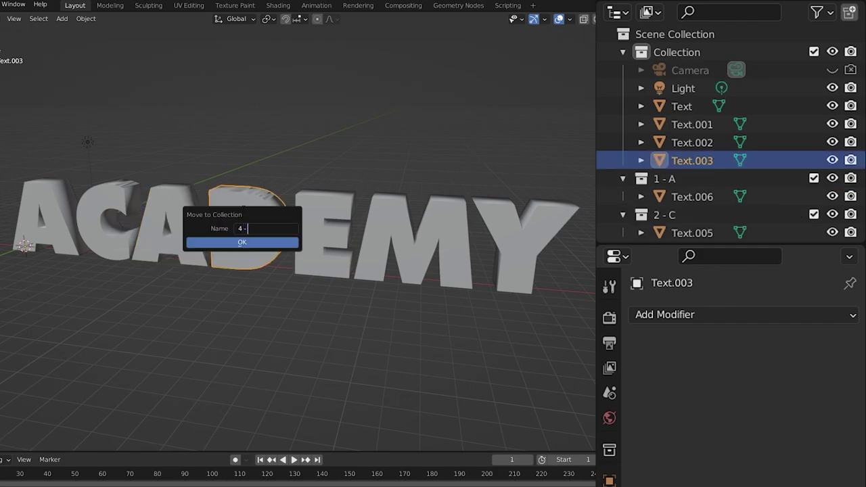
Hide collections 2 - C through 7 - Y and frame the first A
left_click(631, 184)
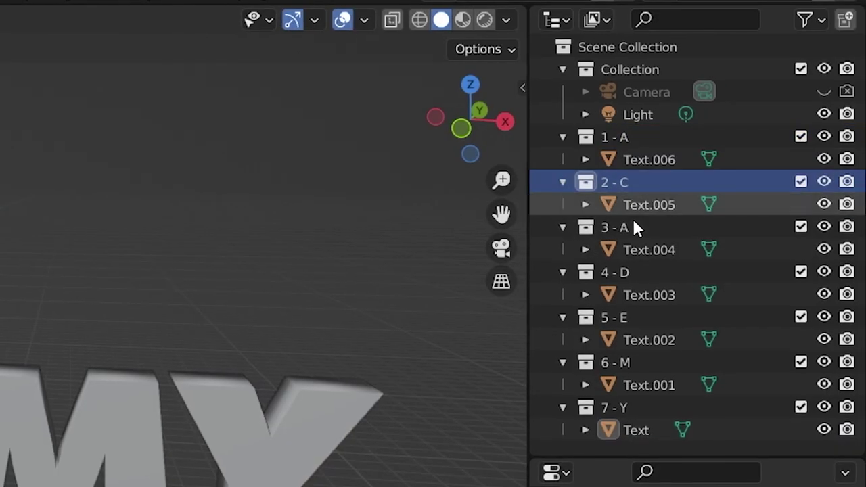
left_click(634, 230)
left_click(632, 320)
left_click(633, 367)
left_click(633, 412)
left_click_drag(824, 183, 845, 453)
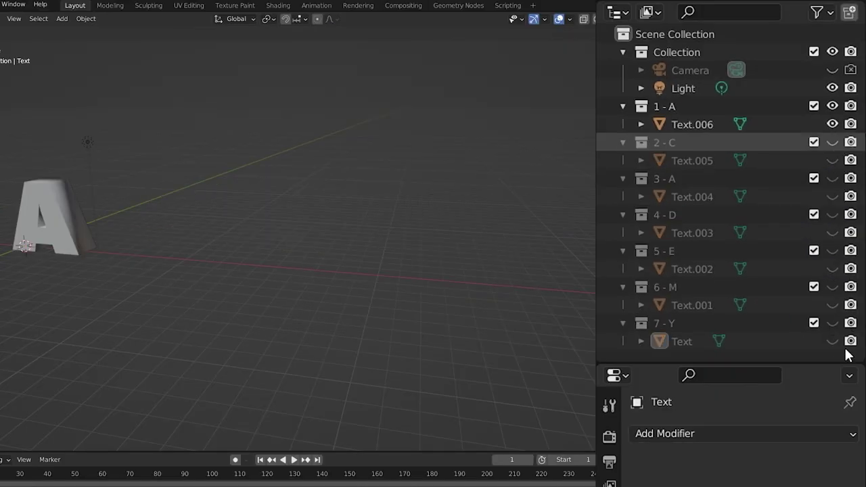
left_click(692, 124)
key("KP_Decimal")
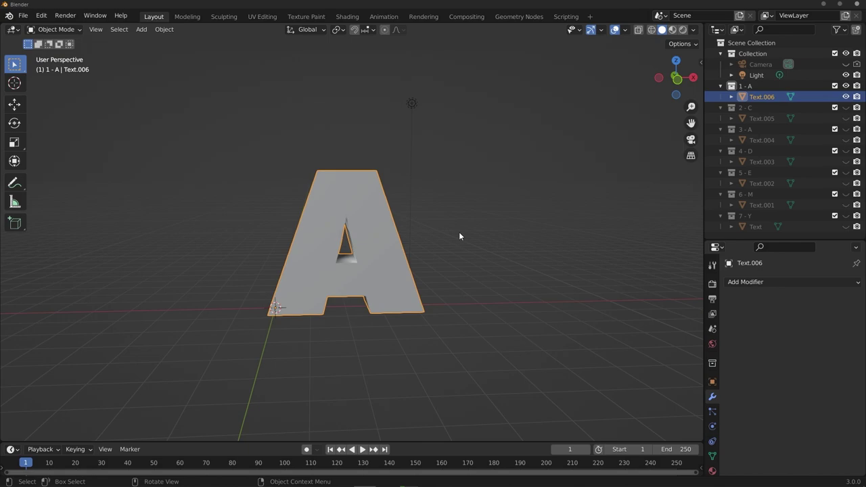
middle_click_drag(458, 235, 517, 222)
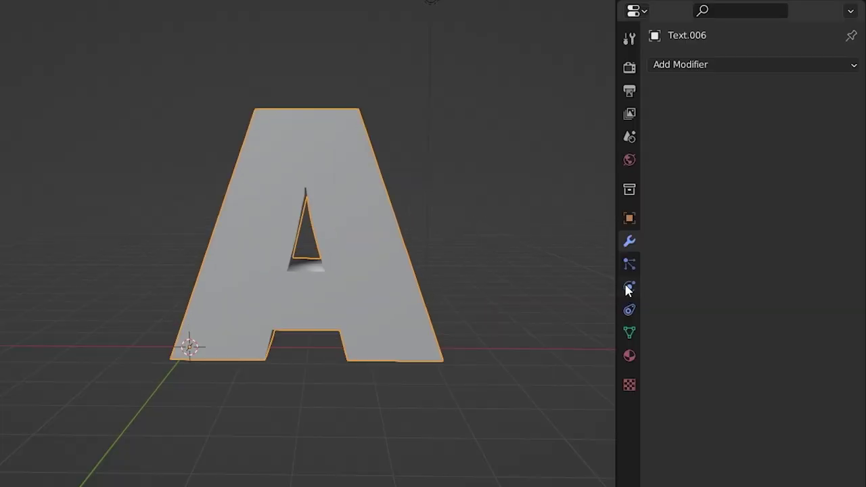
Add Collision physics to the A, set scene gravity Z to 0, and switch to wireframe
left_click(628, 288)
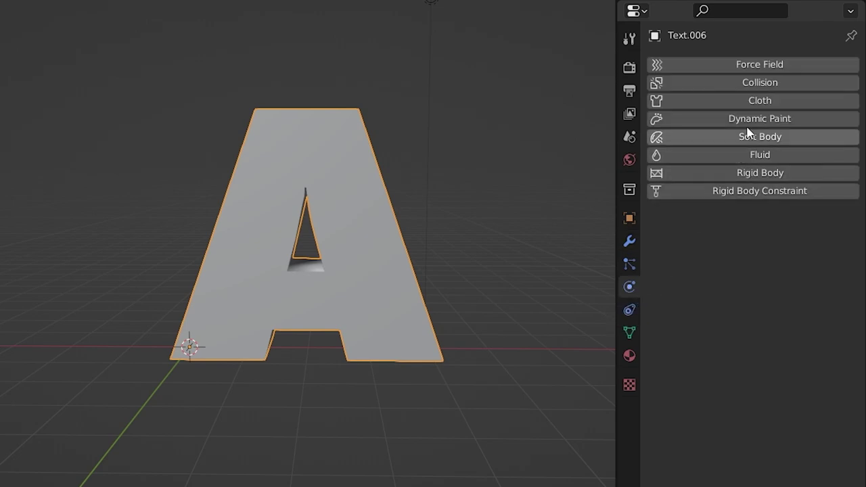
left_click(763, 82)
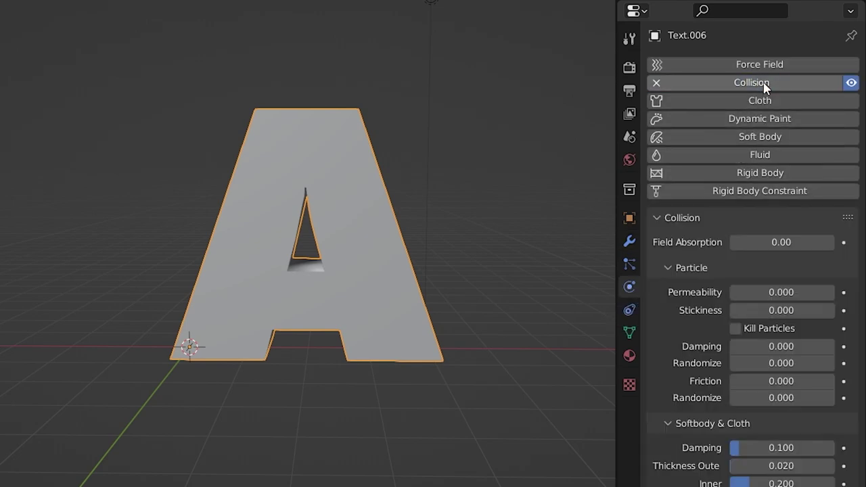
left_click(630, 136)
left_click(657, 176)
left_click(741, 234)
type("0")
key("Return")
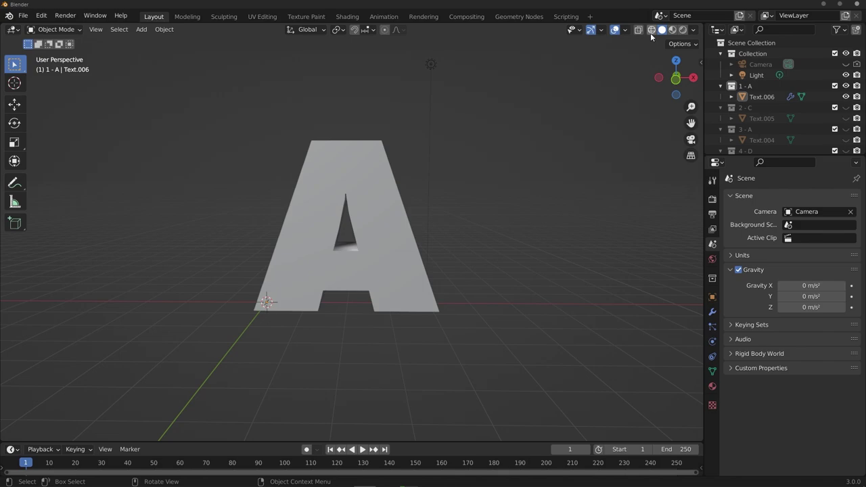
left_click(650, 32)
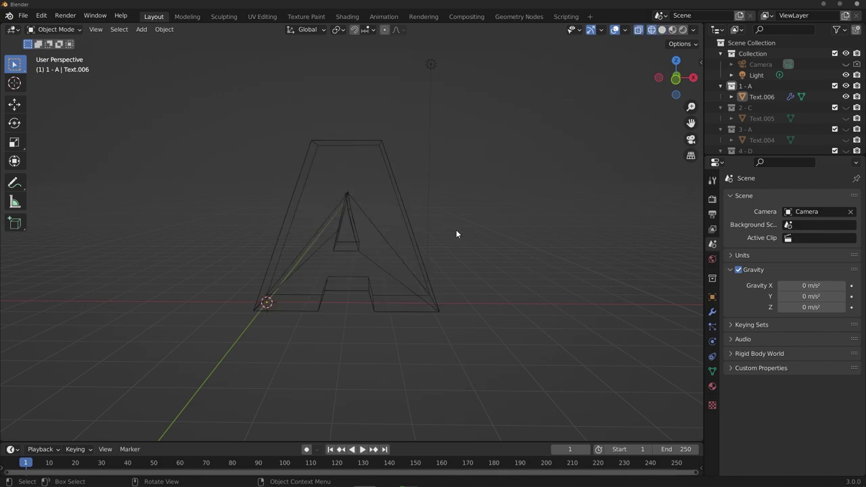
Add a plane at the A's corner and scale it down to about 0.48
key("a")
key("shift+a")
left_click(514, 178)
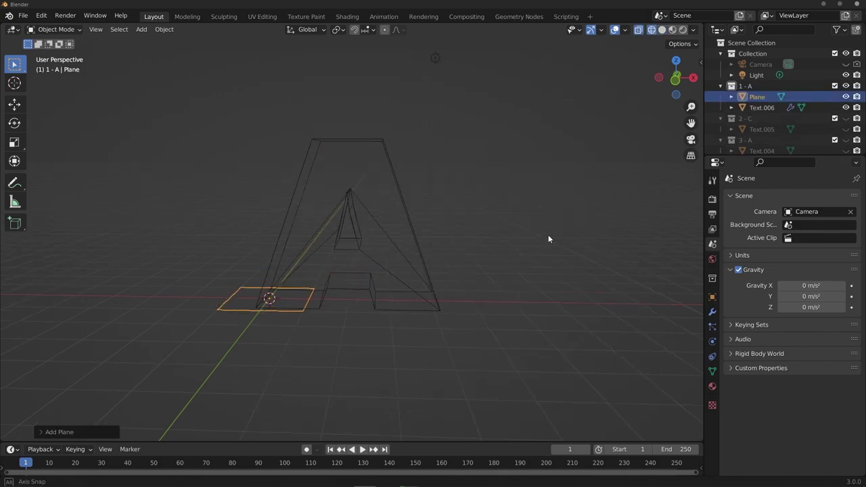
middle_click_drag(548, 238, 556, 242)
key("s")
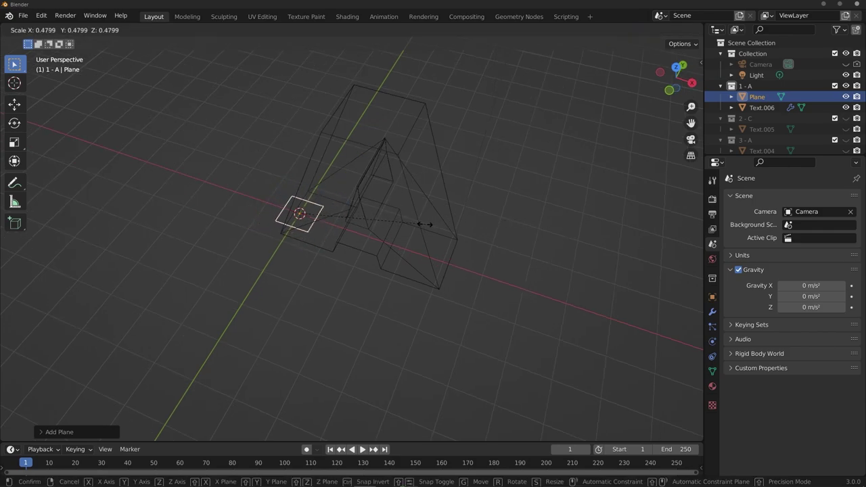
left_click(425, 224)
middle_click_drag(427, 223, 365, 200)
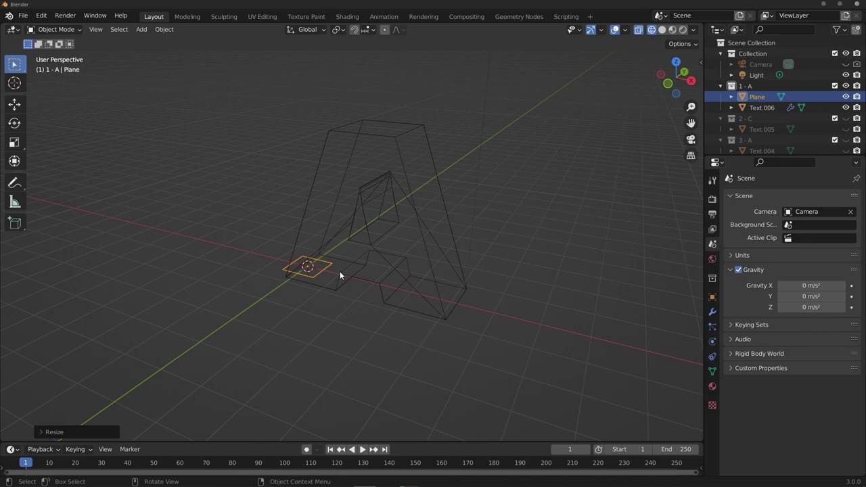
key("KP_Decimal")
Position the plane inside the A and give it a particle system emitting 1000 particles
scroll(348, 264, "down", 3)
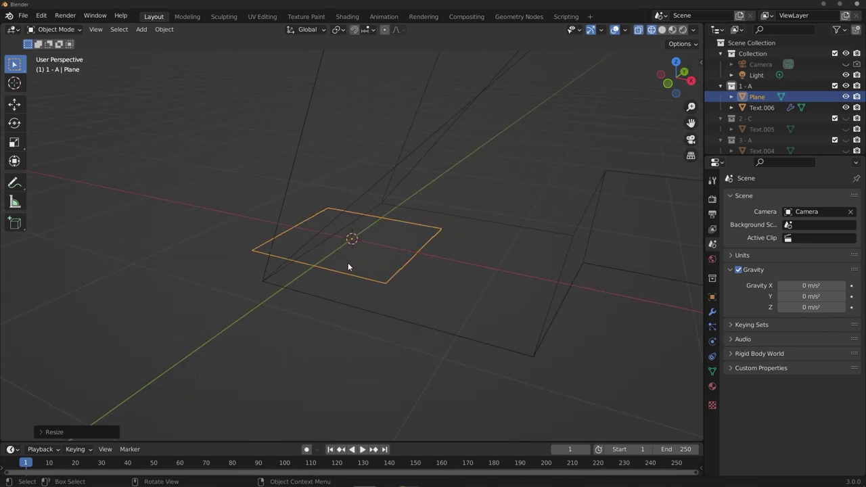
key("KP_7")
key("shift+space")
key("t")
key("KP_1")
middle_click_drag(400, 314, 439, 244)
middle_click_drag(501, 216, 644, 274)
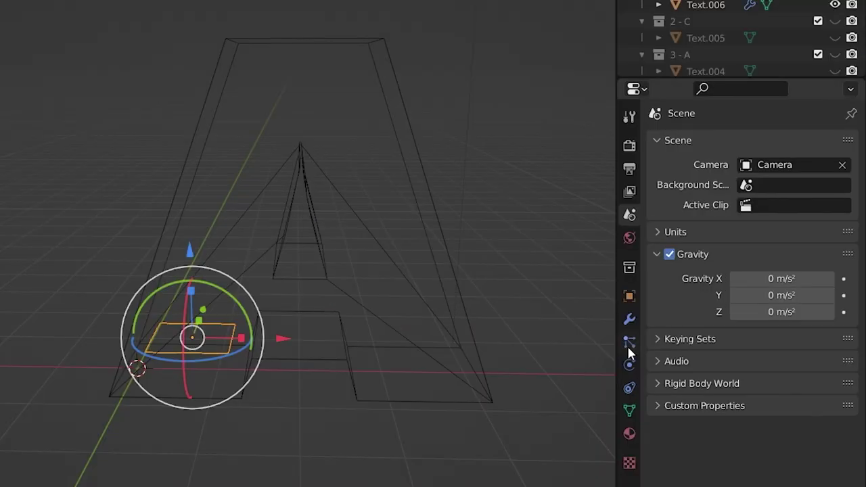
left_click(629, 342)
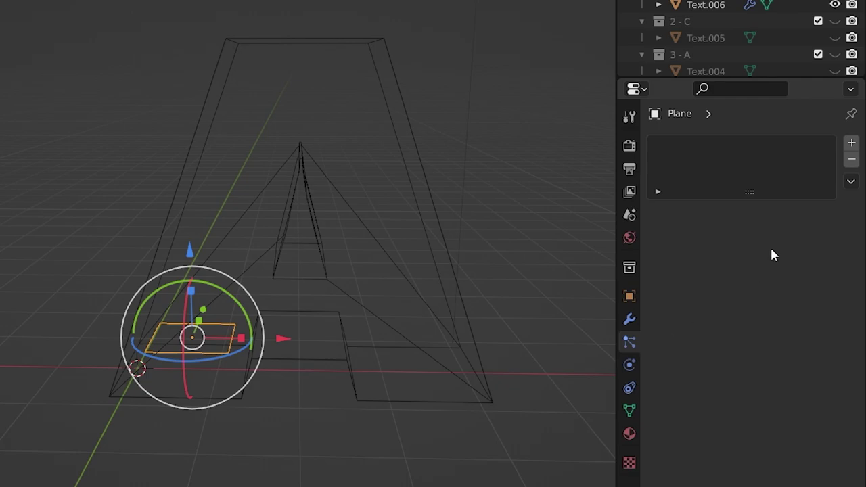
left_click(851, 146)
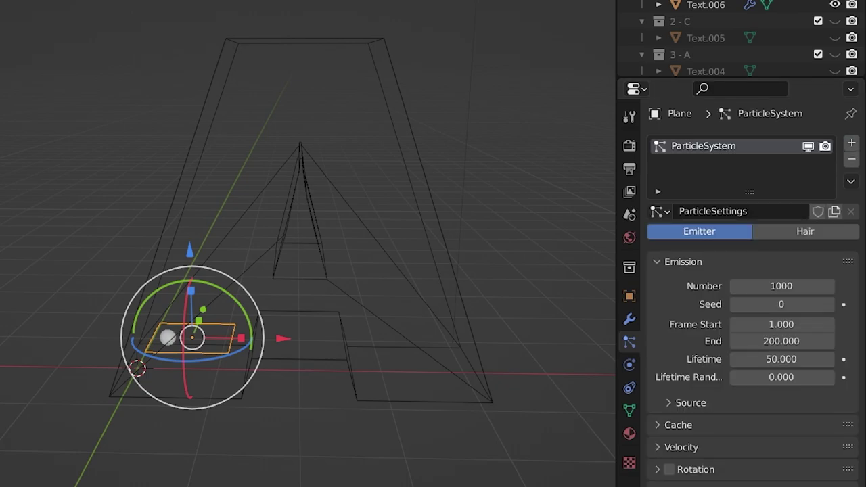
mouse_move(386, 440)
middle_mouse_down()
mouse_move(451, 435)
mouse_move(375, 429)
mouse_move(403, 424)
mouse_move(398, 429)
middle_mouse_up()
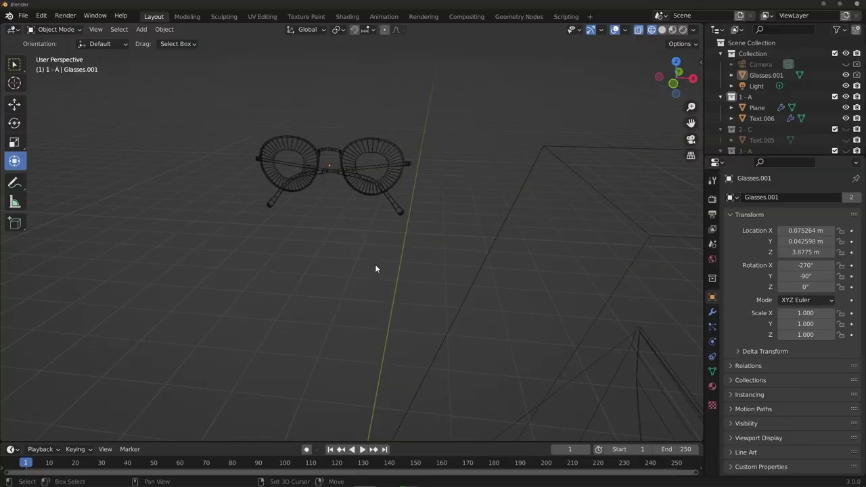
Move the banana and glasses into a new collection named 'source'
middle_click_drag(359, 215, 412, 199)
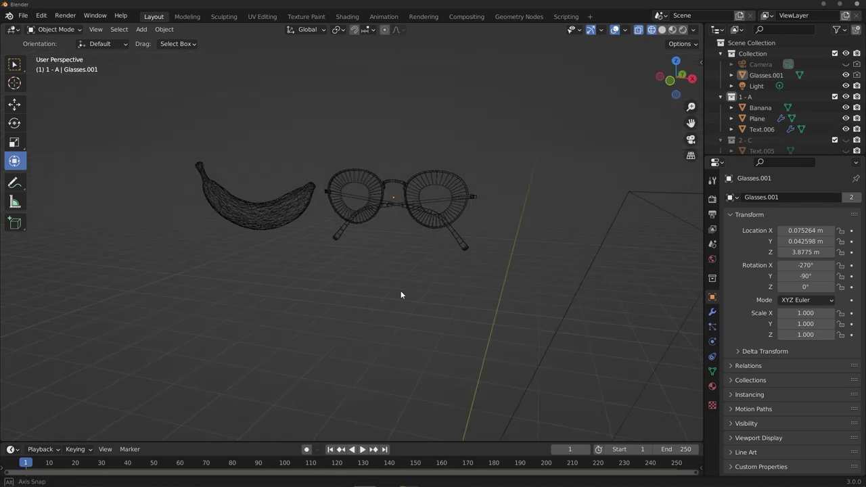
middle_click_drag(401, 295, 375, 277)
left_click_drag(292, 144, 441, 260)
key("m")
left_click(355, 209)
type("source")
left_click(397, 243)
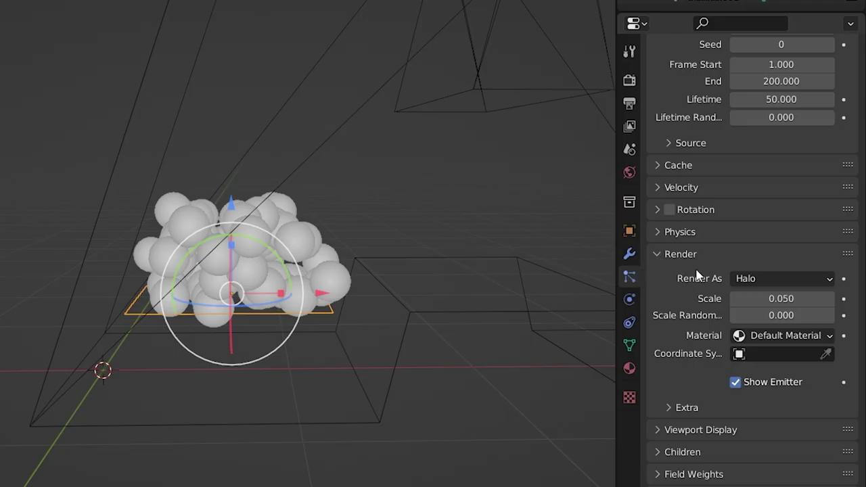
Render particles as Object using Glasses.001 at scale 1
left_click(771, 279)
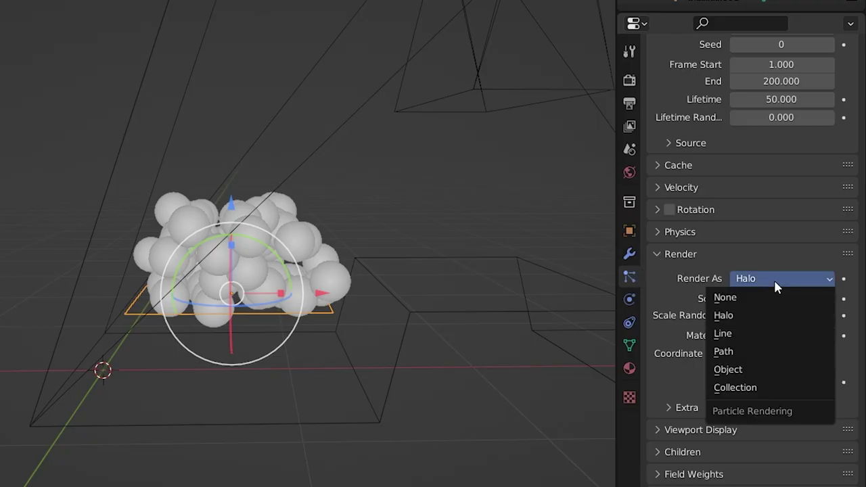
left_click(742, 371)
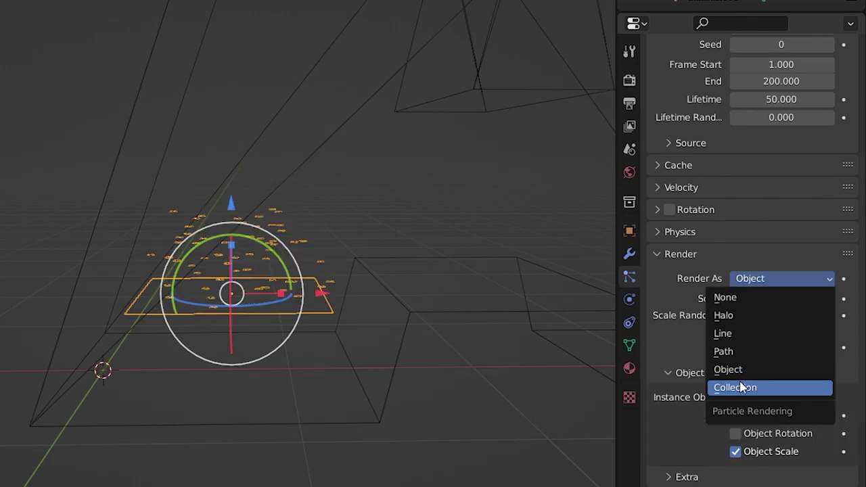
left_click(785, 397)
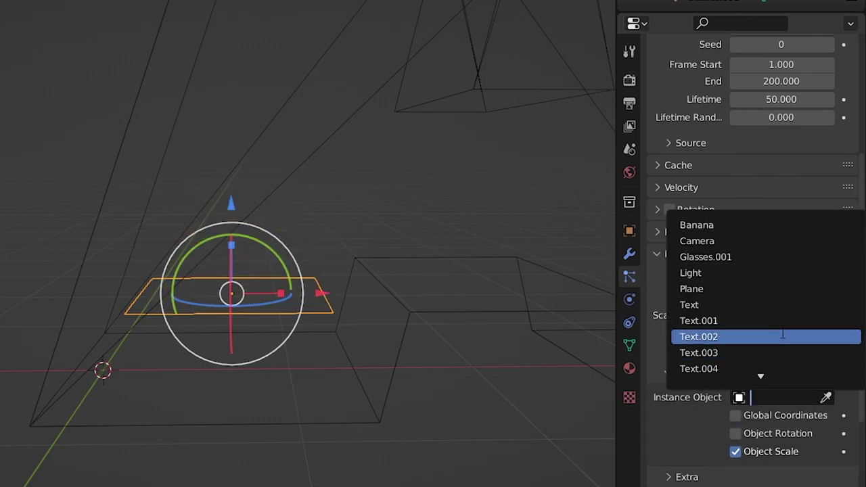
left_click(737, 257)
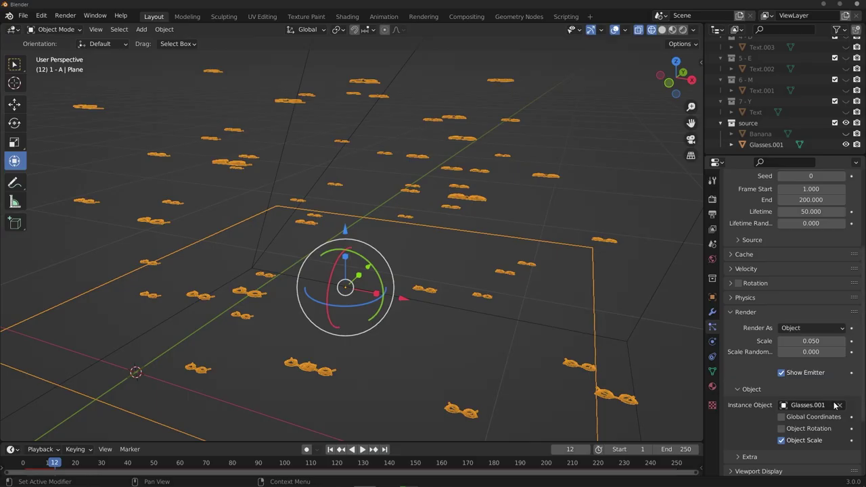
middle_click_drag(474, 217, 677, 350)
left_click(812, 341)
type("1")
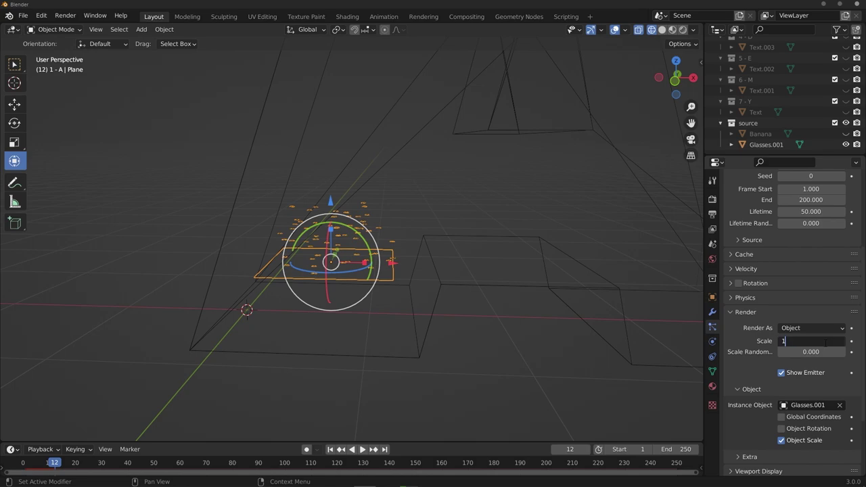
key("Return")
left_click(207, 241)
mouse_move(293, 271)
middle_mouse_down()
mouse_move(359, 313)
mouse_move(487, 318)
mouse_move(307, 278)
middle_mouse_up()
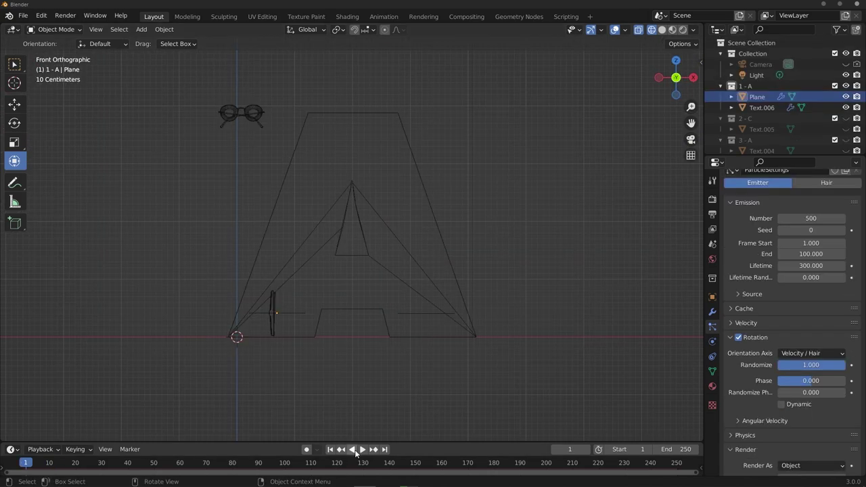
Play the particle animation, then select the emitter at the A's base from front view
left_click(362, 450)
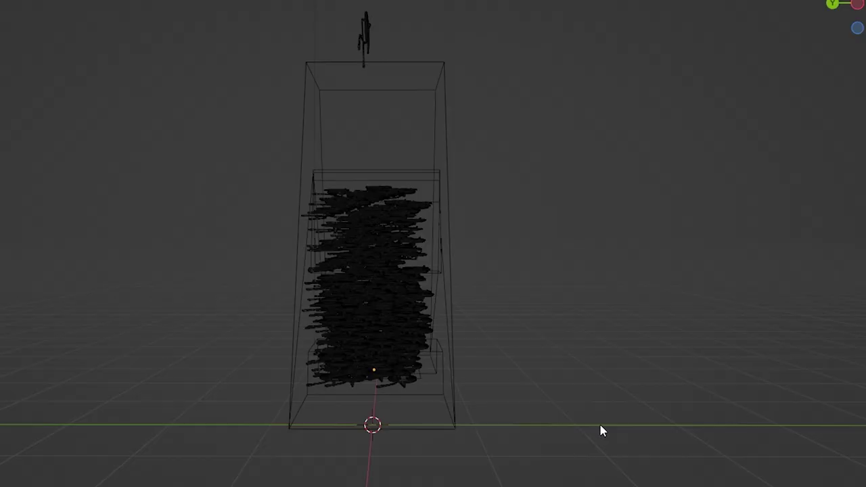
middle_click_drag(671, 416, 440, 433)
key("KP_1")
left_click(342, 355)
key("b")
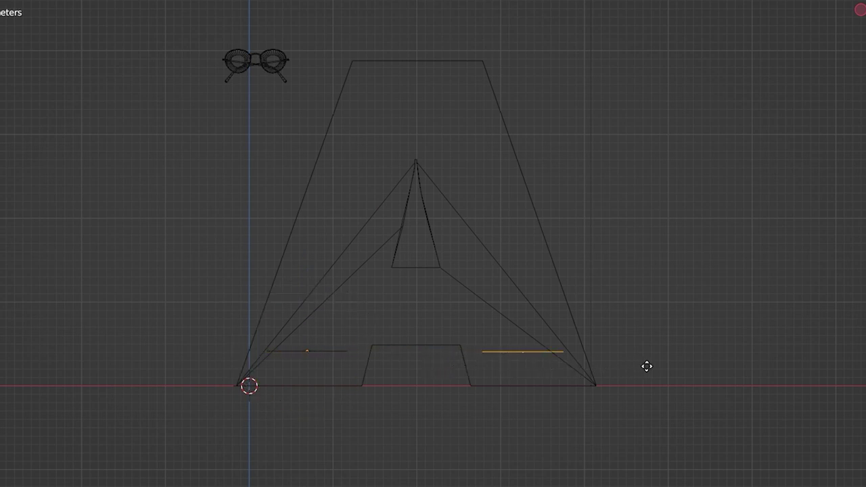
key("Escape")
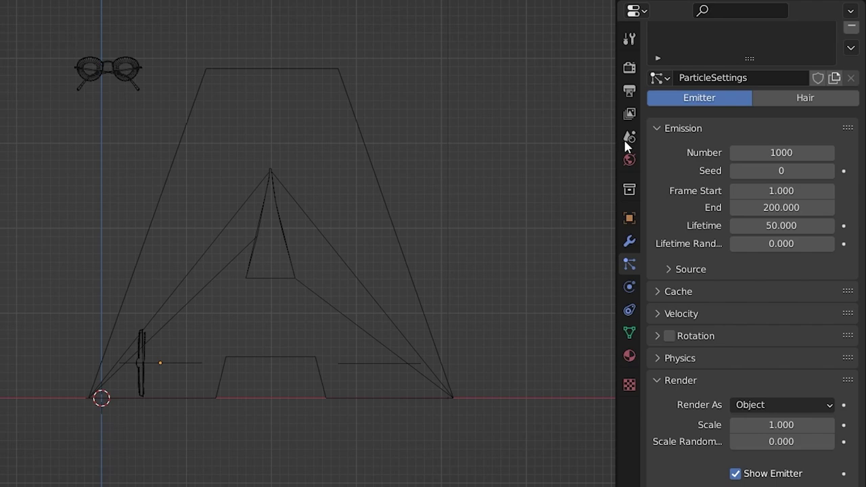
Set emission to 500 particles, ending at frame 100, with lifetime 300
left_click(795, 153)
type("500")
key("Return")
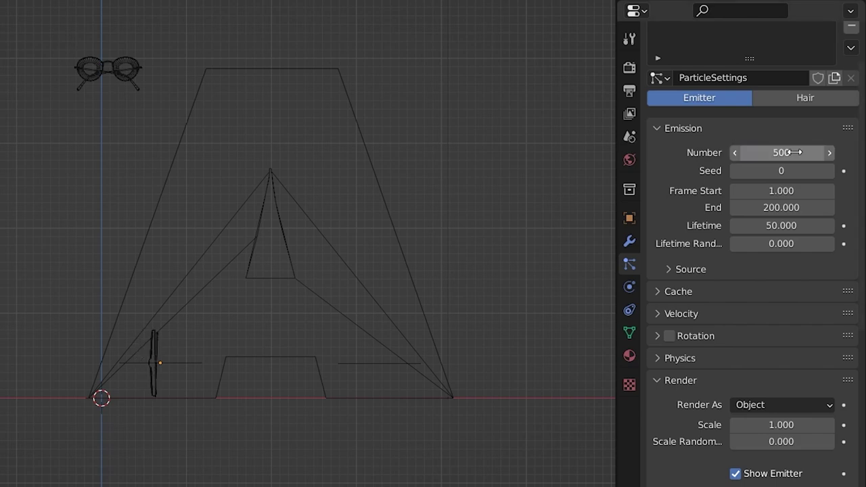
left_click(808, 208)
type("100")
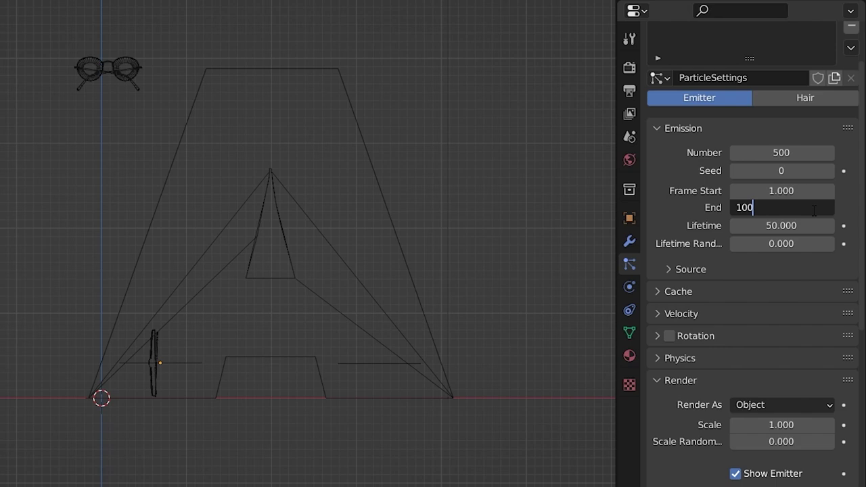
key("Return")
left_click(812, 226)
type("300")
key("Return")
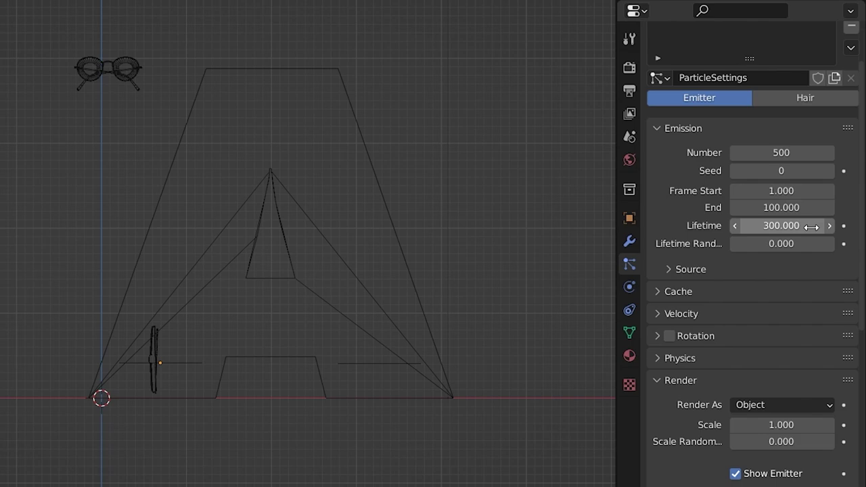
Enable particle rotation with Randomize set to 1
left_click(661, 338)
left_click(669, 336)
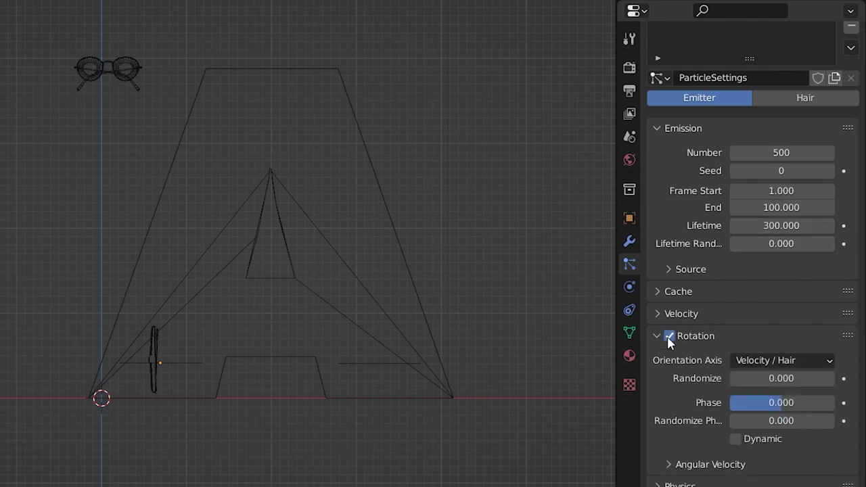
left_click(773, 378)
type("1")
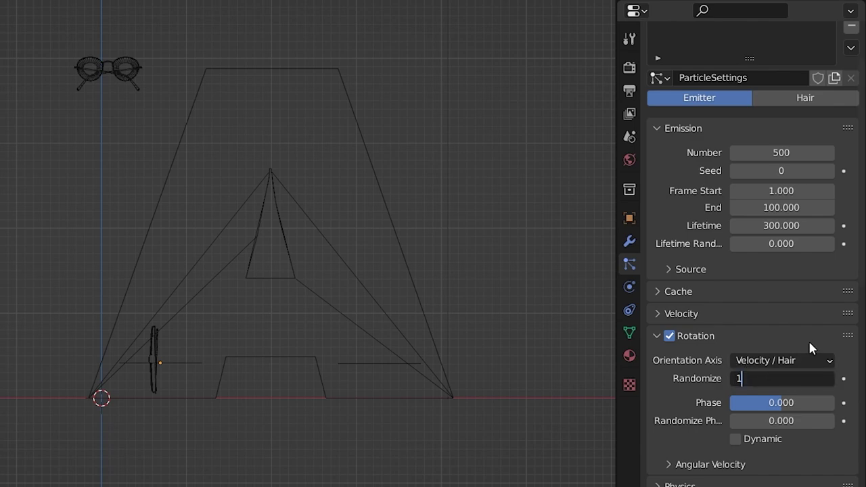
key("Return")
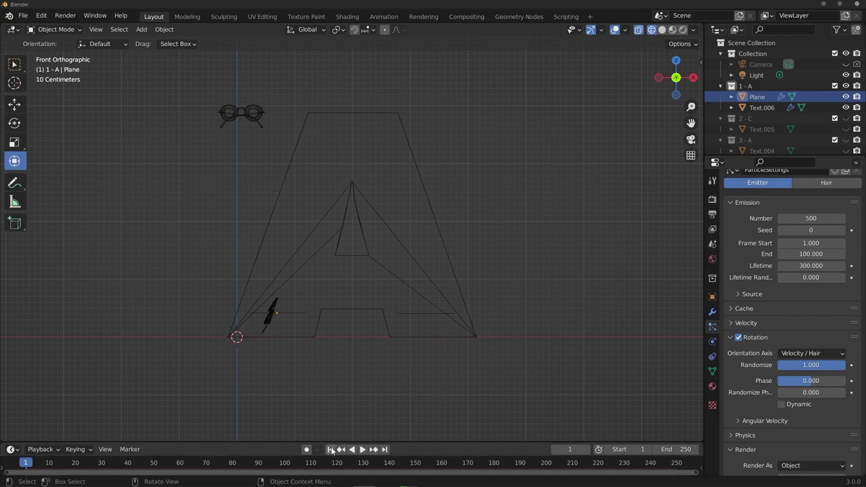
Replay the particles from frame 1, orbit to view the filled A, and show the Modifiers settings
left_click(331, 449)
left_click(362, 450)
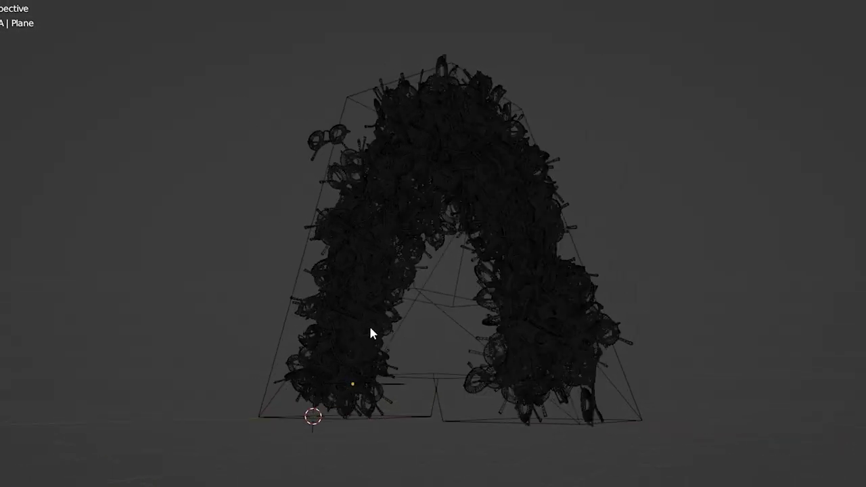
middle_click_drag(370, 330, 439, 339)
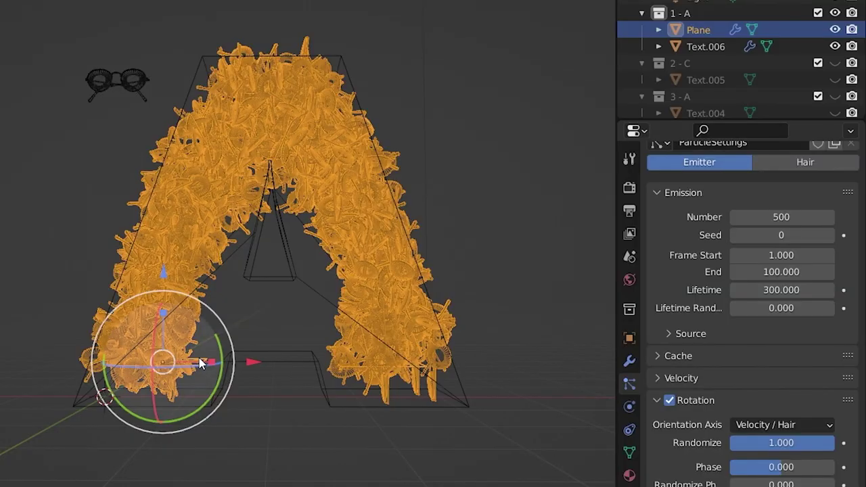
left_click(622, 362)
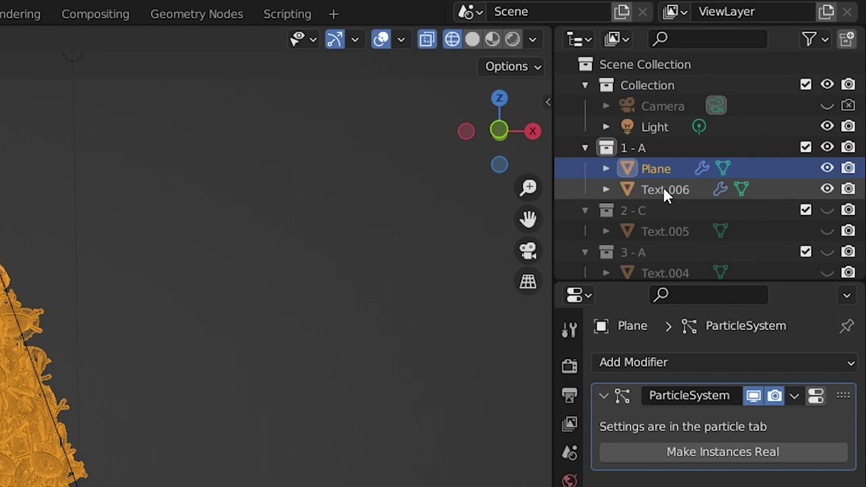
Move the Plane emitter back into the 1 - A collection
mouse_move(661, 165)
left_mouse_down()
mouse_move(660, 132)
mouse_move(667, 164)
left_mouse_up()
key("m")
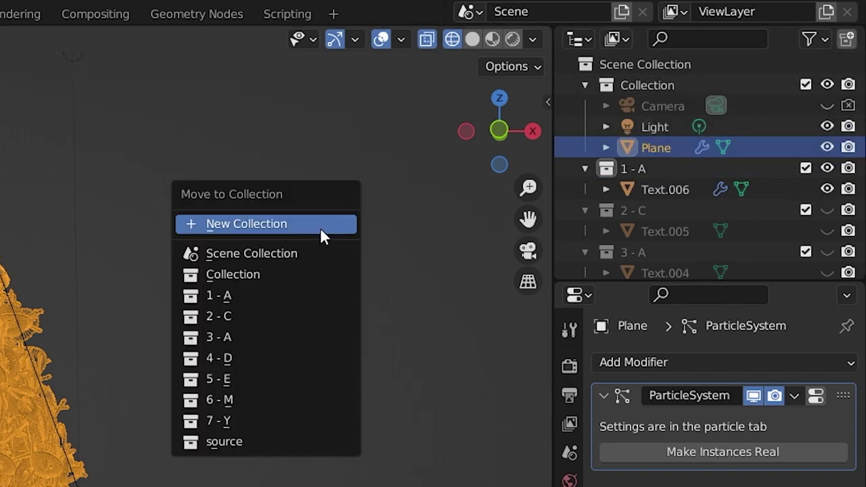
left_click(264, 295)
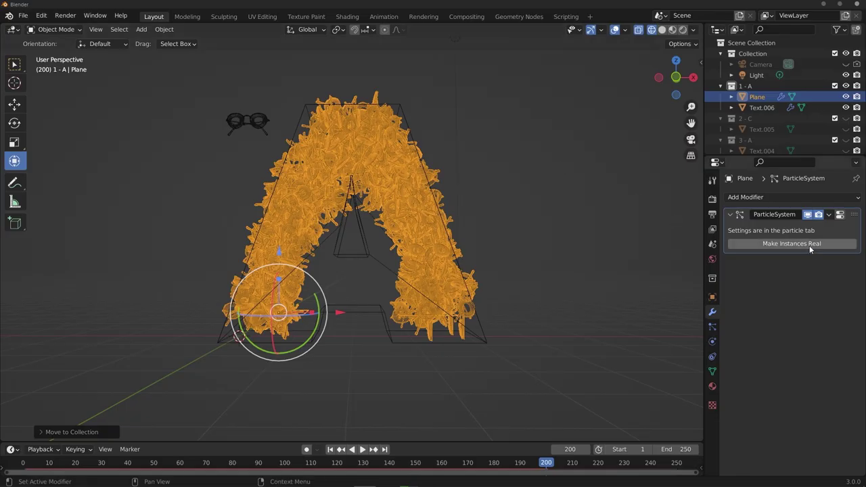
Make the particle instances real Glasses objects, return to frame 1, and hide the Plane
left_click(758, 458)
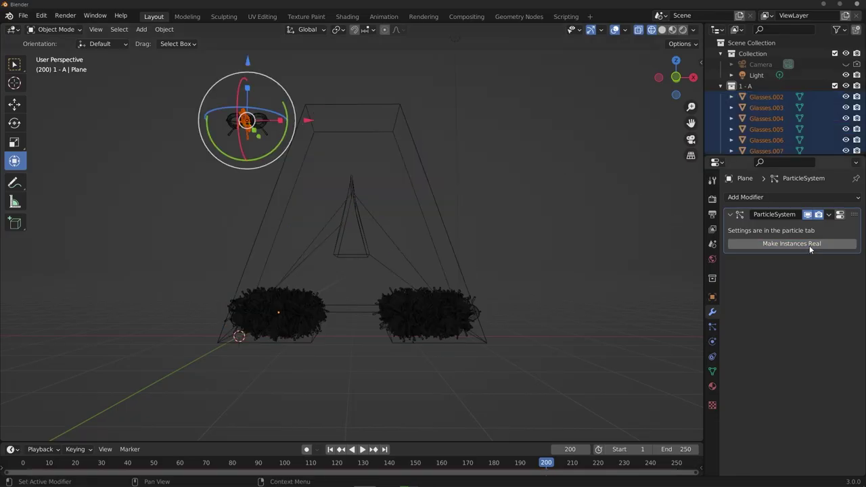
left_click(330, 449)
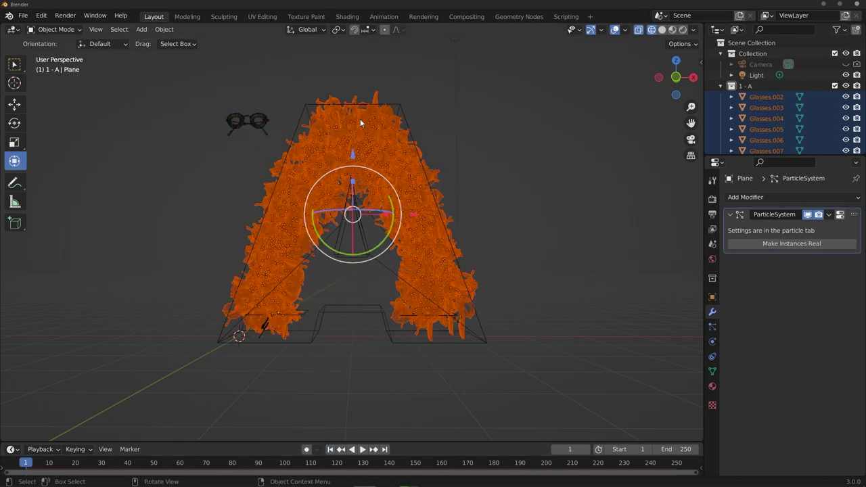
scroll(771, 109, "down", 15)
left_click(768, 90)
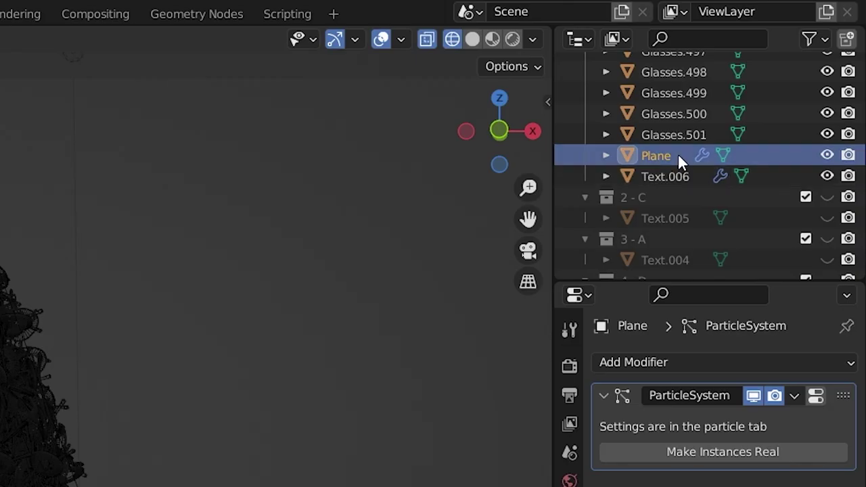
left_click(829, 154)
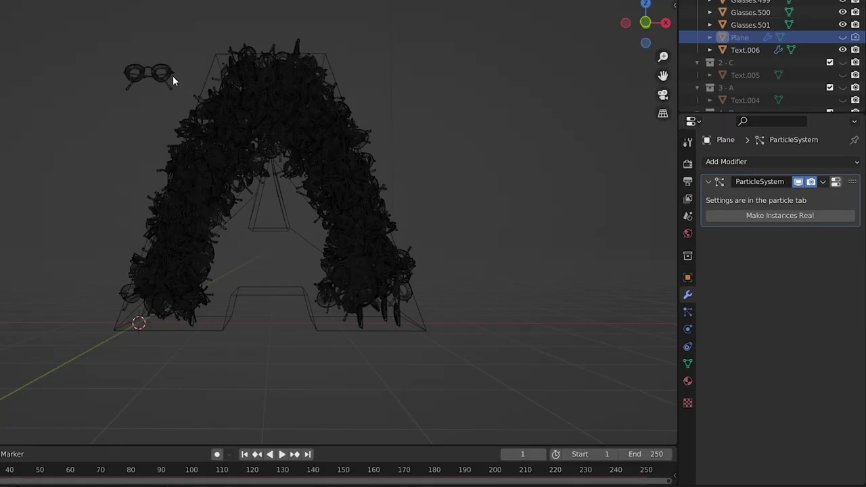
Switch Glasses.001's rigid body collision shape to Mesh, then back to Convex Hull
left_click(266, 122)
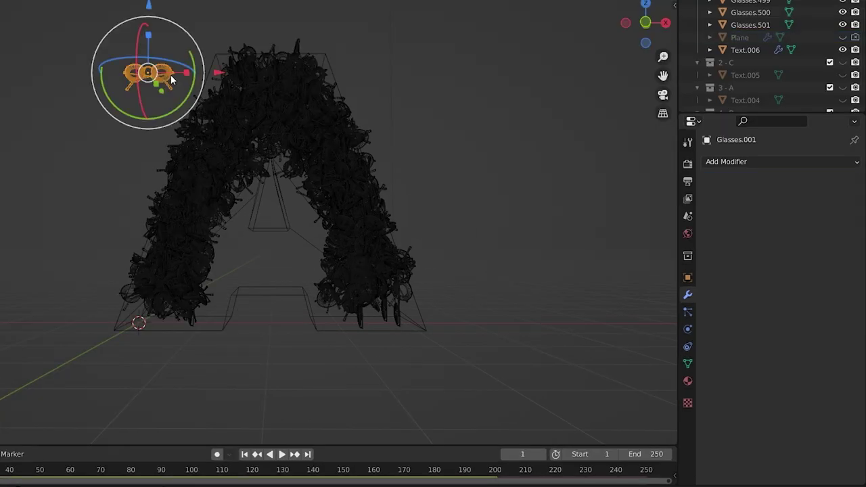
left_click(687, 329)
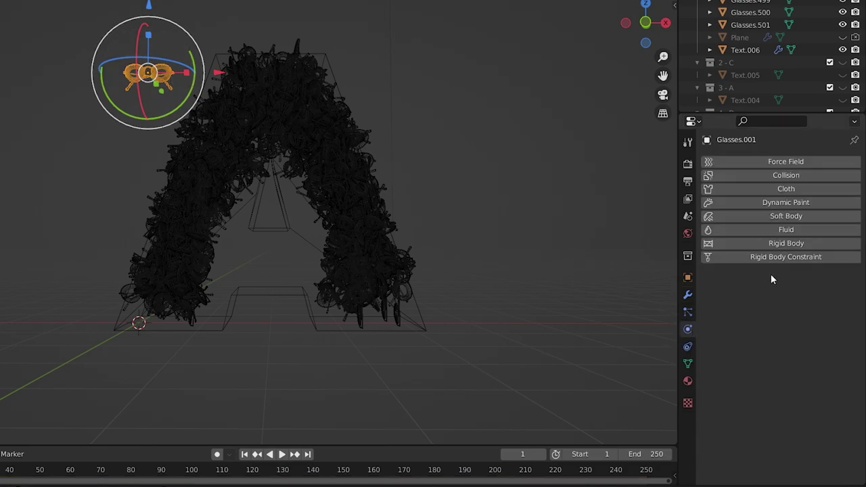
left_click(789, 245)
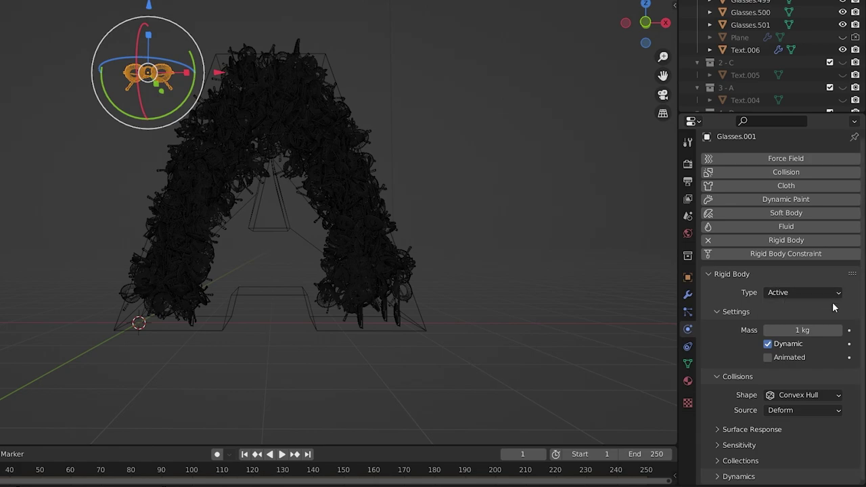
left_click(837, 400)
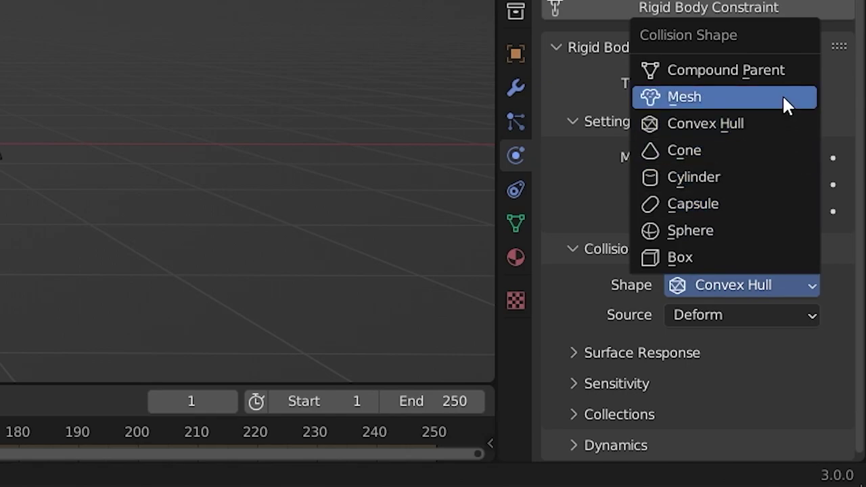
left_click(787, 104)
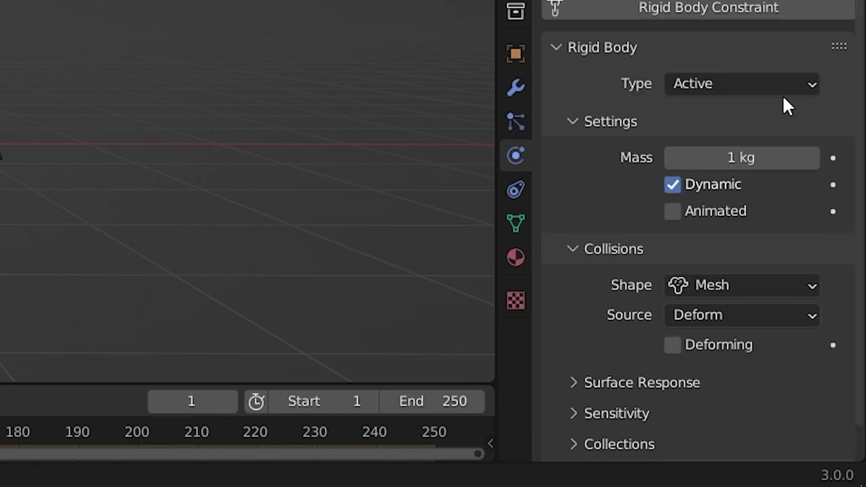
left_click(806, 285)
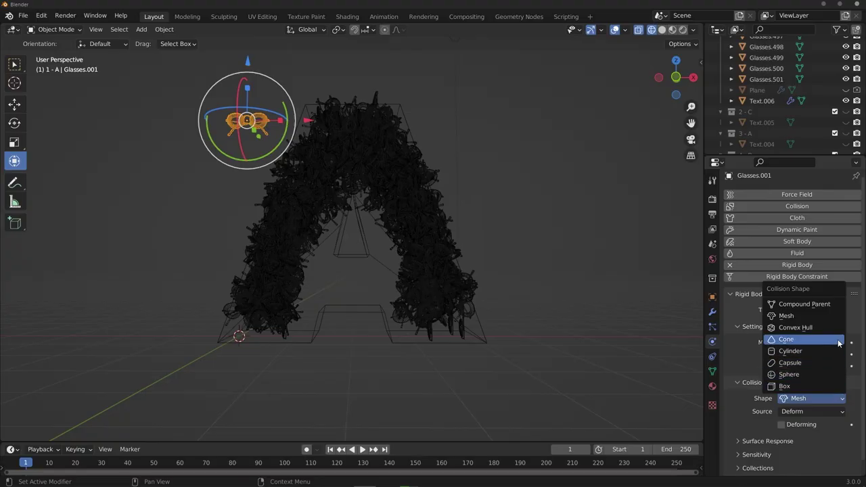
left_click(835, 330)
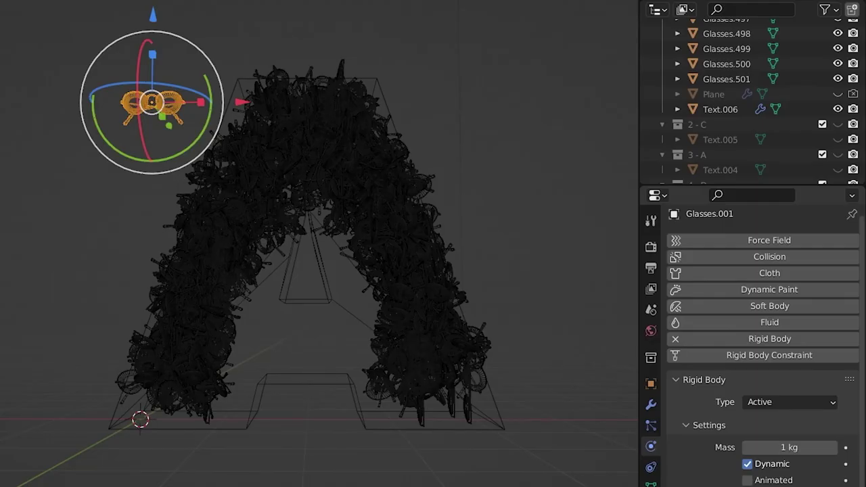
Select Glasses.002–Glasses.501 with Glasses.001 active, then maximise the 3D view
left_click(335, 131)
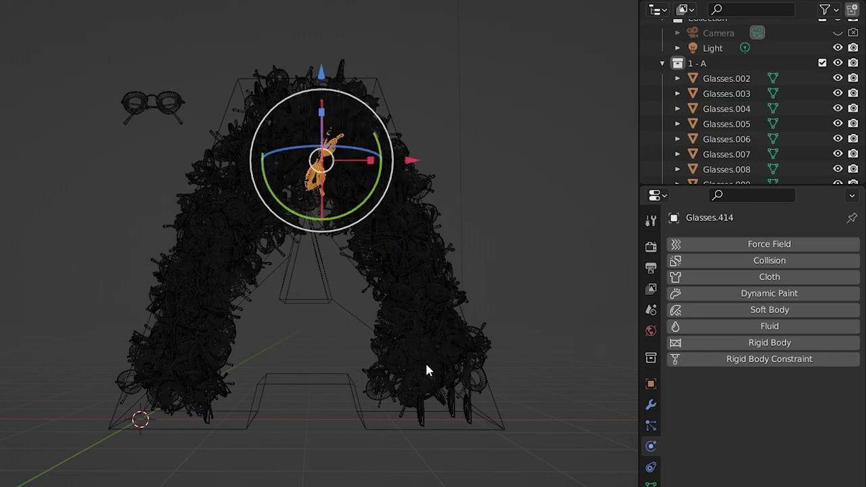
left_click(405, 379)
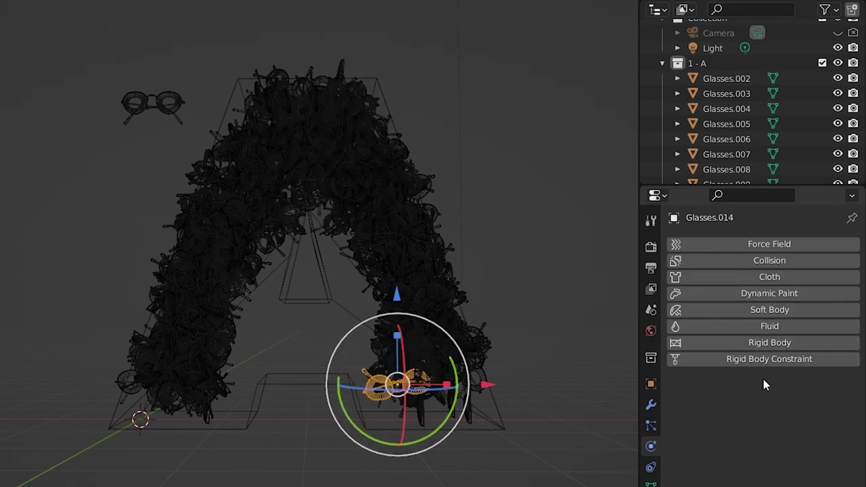
scroll(804, 95, "down", 20)
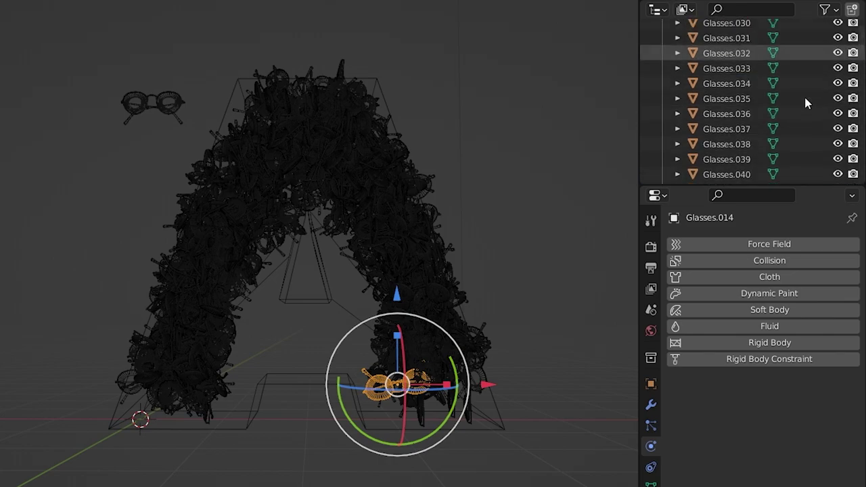
scroll(745, 122, "down", 20)
left_click(720, 140)
scroll(719, 141, "up", 20)
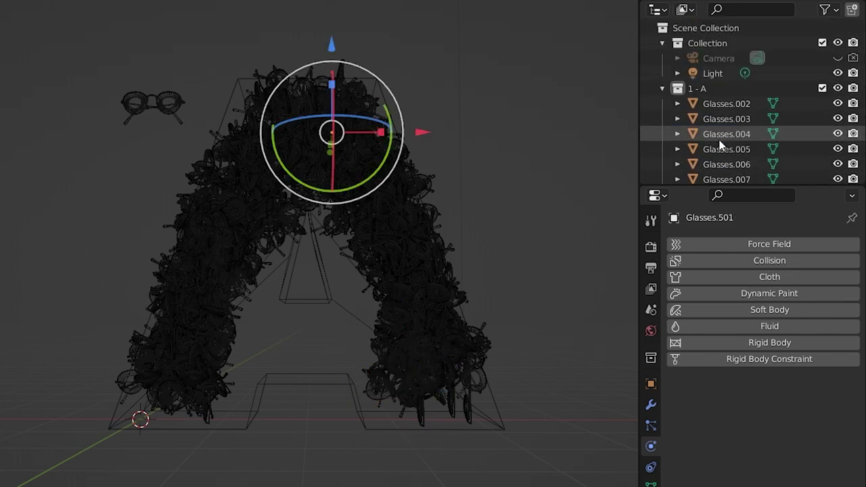
left_click(725, 103, "shift")
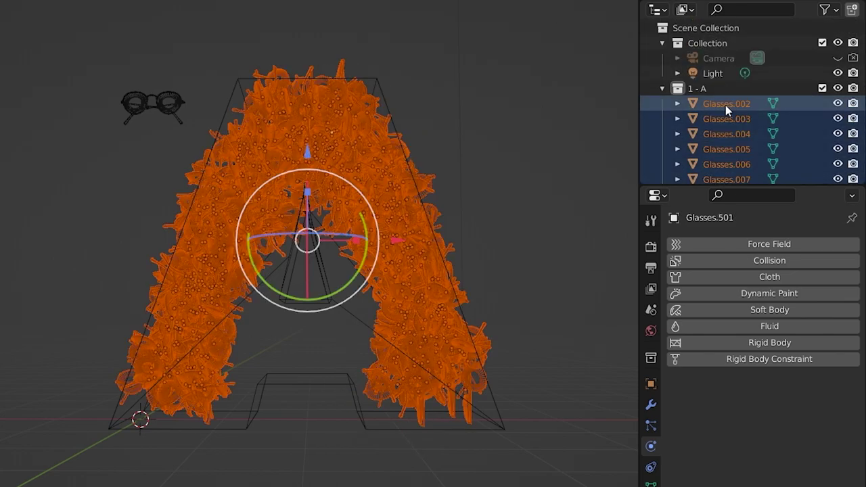
left_click(174, 100, "shift")
key("ctrl+space")
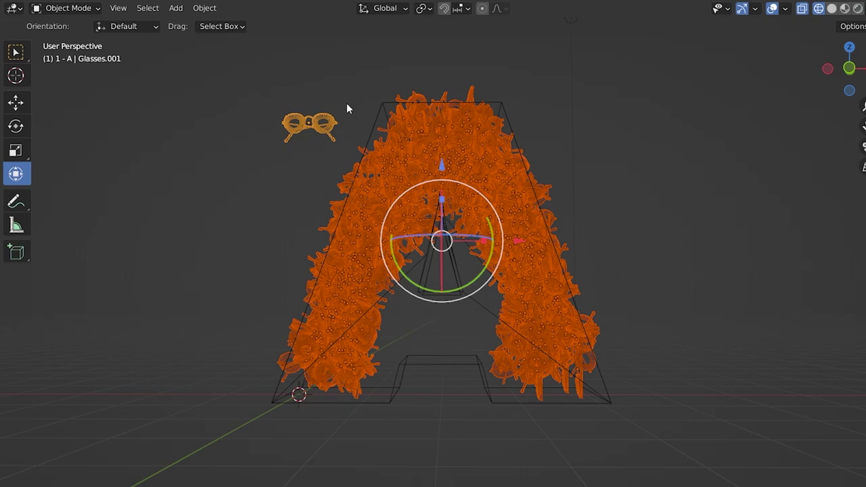
Copy Glasses.001's rigid body settings to all selected glasses, then deselect everything
left_click(211, 8)
mouse_move(302, 339)
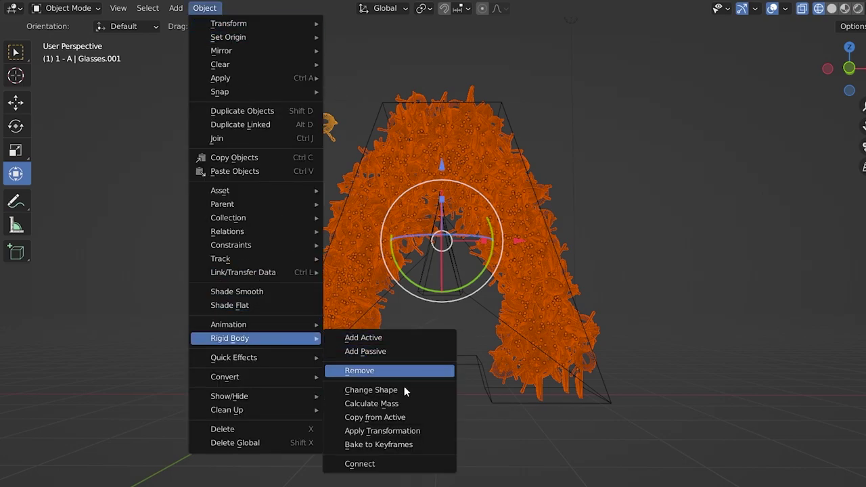
left_click(421, 417)
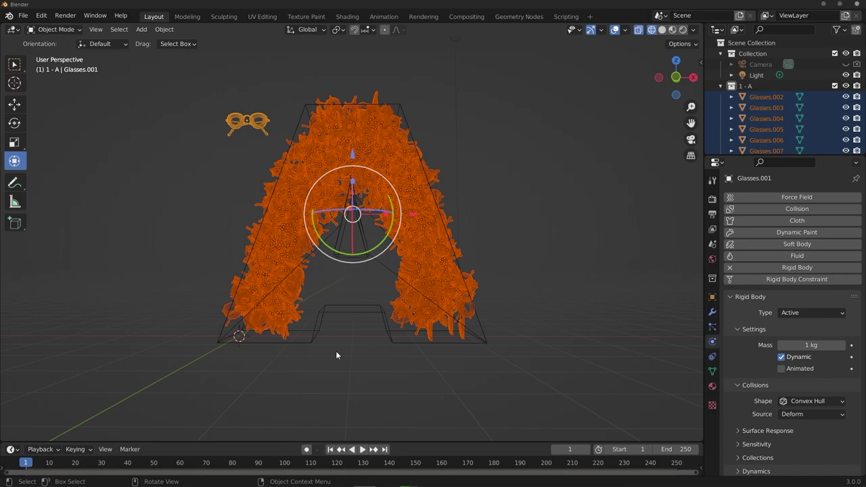
left_click(487, 238)
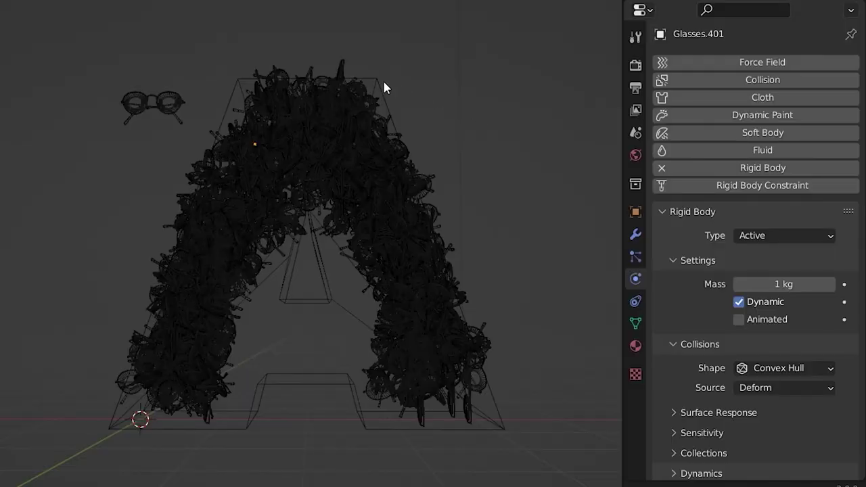
Replace Text.006's Collision with a Passive rigid body using Mesh shape, then deselect it
left_click(383, 86)
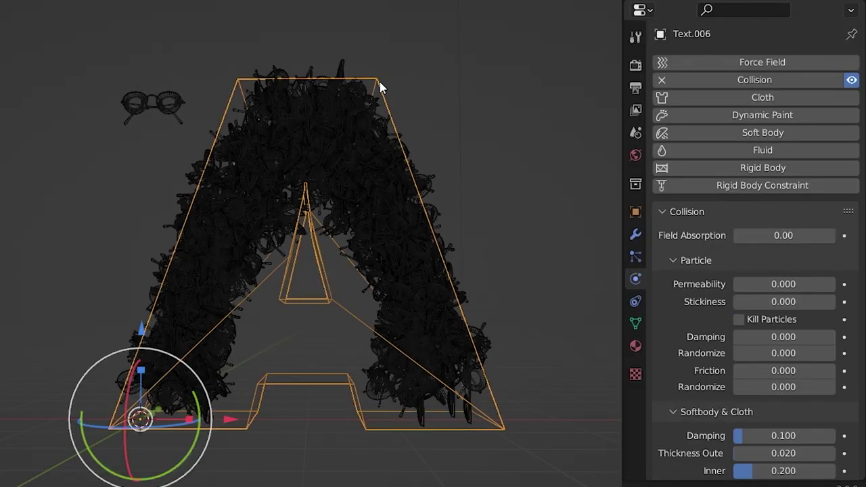
left_click(662, 80)
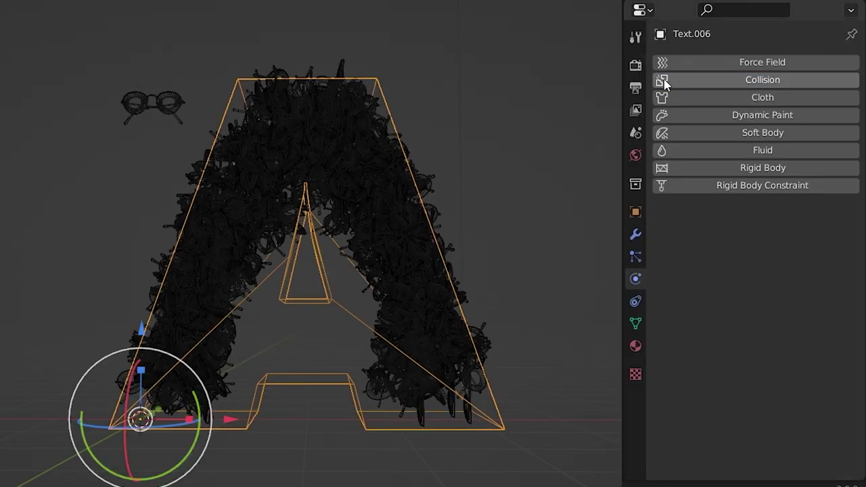
left_click(727, 168)
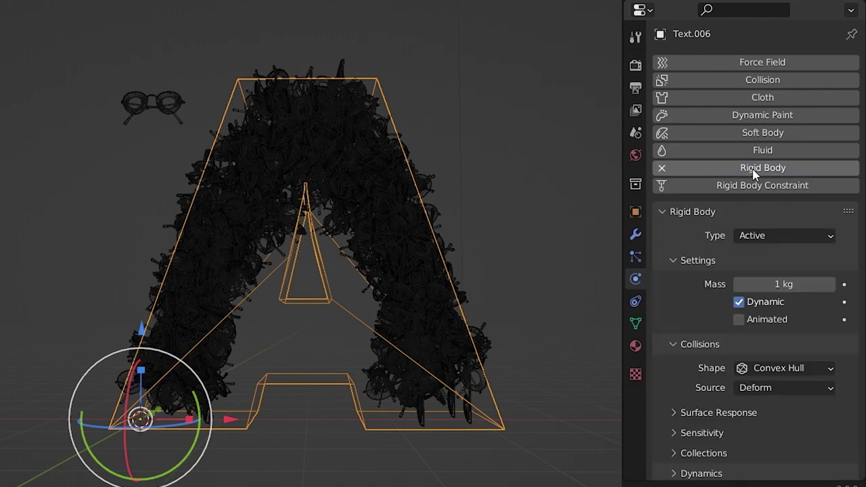
left_click(788, 236)
left_click(773, 272)
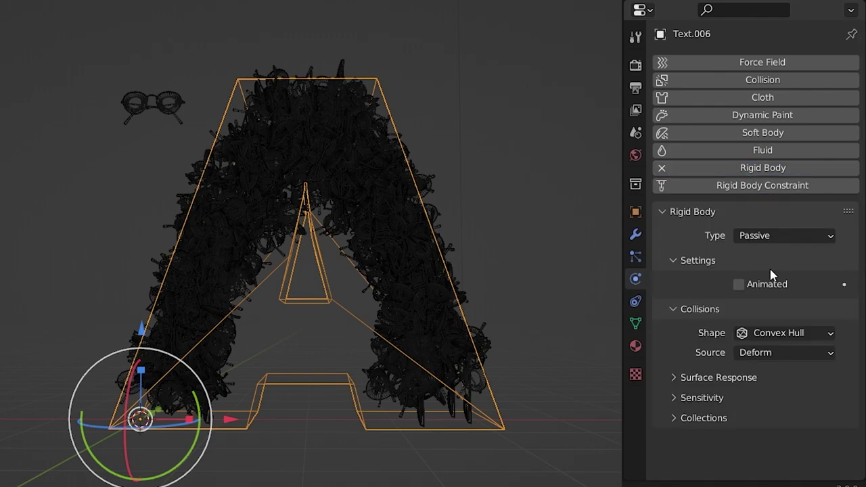
left_click(812, 335)
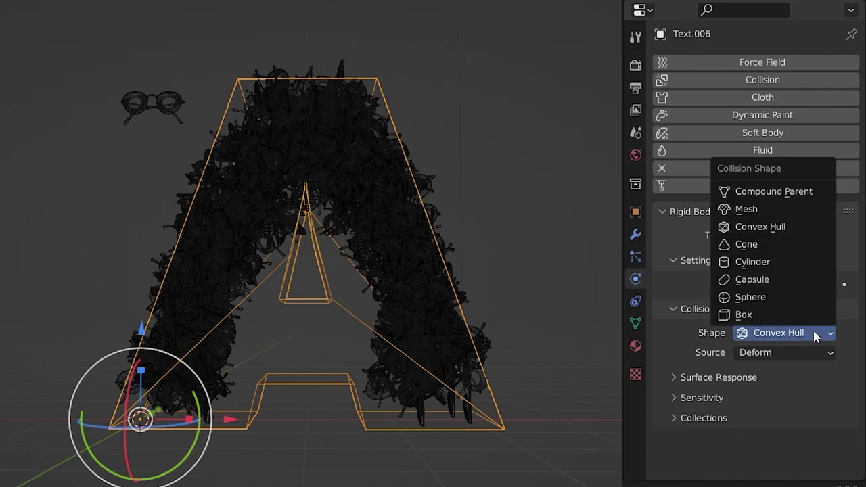
left_click(795, 209)
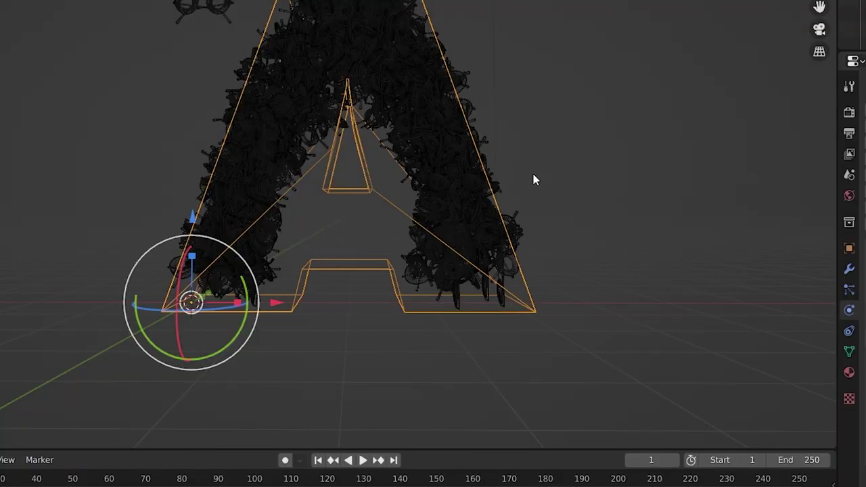
key("alt+a")
key("shift+a")
Add a Turbulence force field with Strength 10
mouse_move(534, 177)
mouse_move(534, 442)
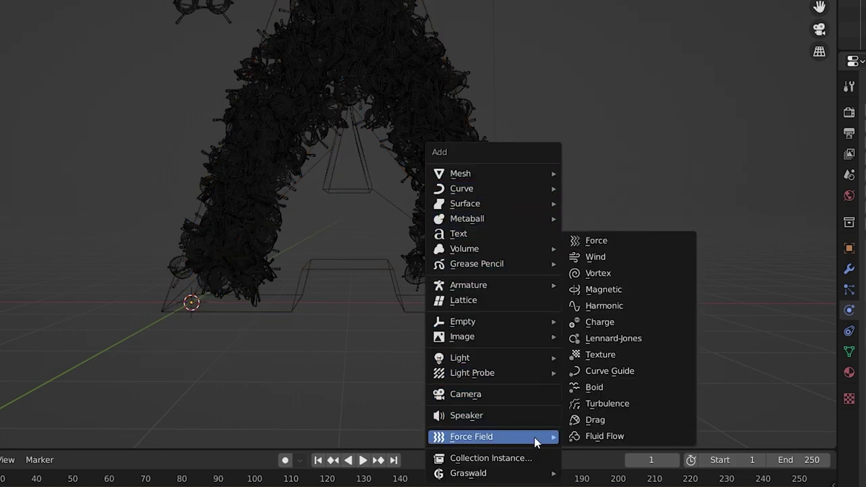
left_click(629, 404)
left_click(864, 263)
type("10")
key("Return")
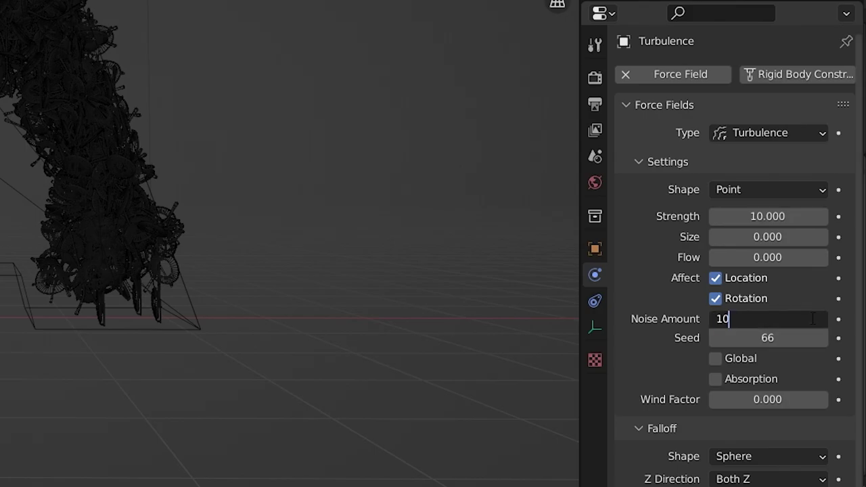
key("Return")
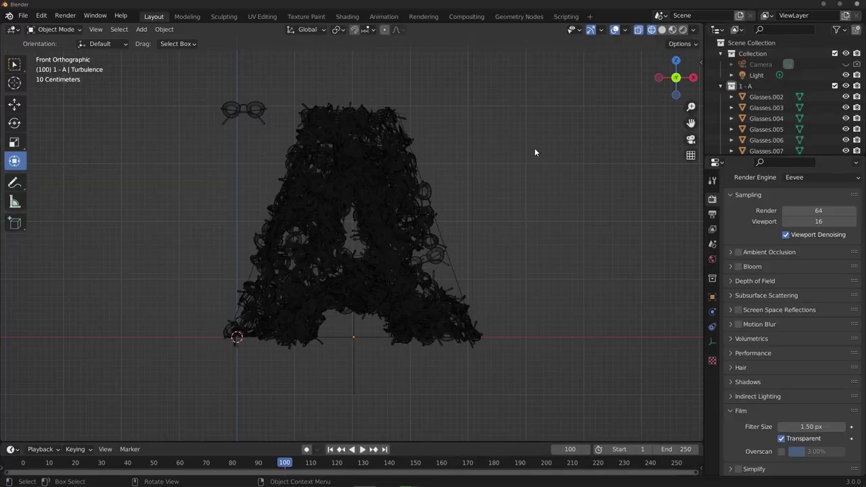
Play the simulation from the start and delete the first stray glasses flying off the A
key("shift+Left")
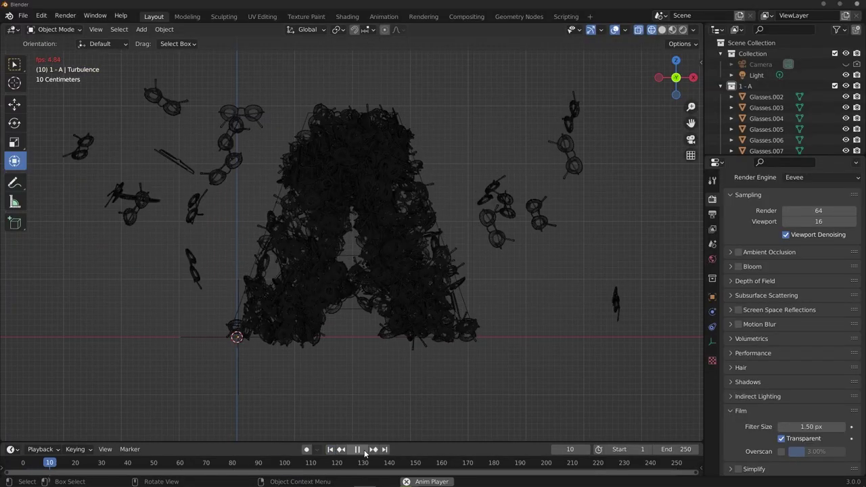
left_click(364, 451)
left_click(344, 162)
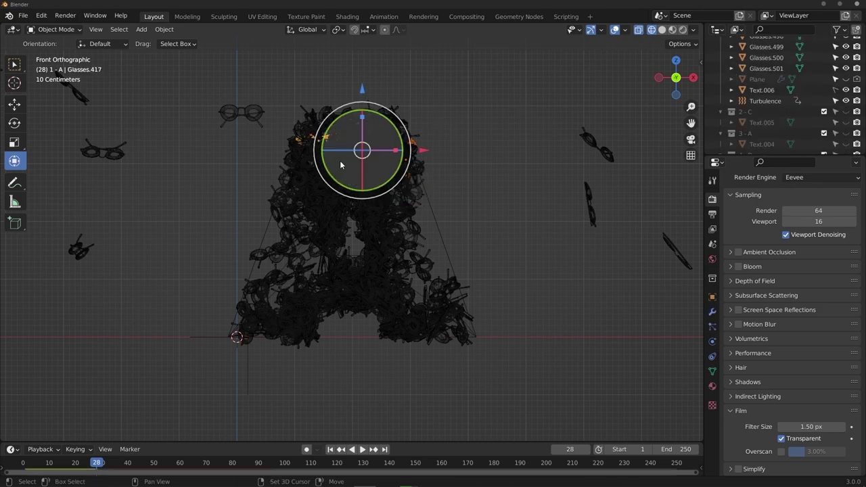
key("a")
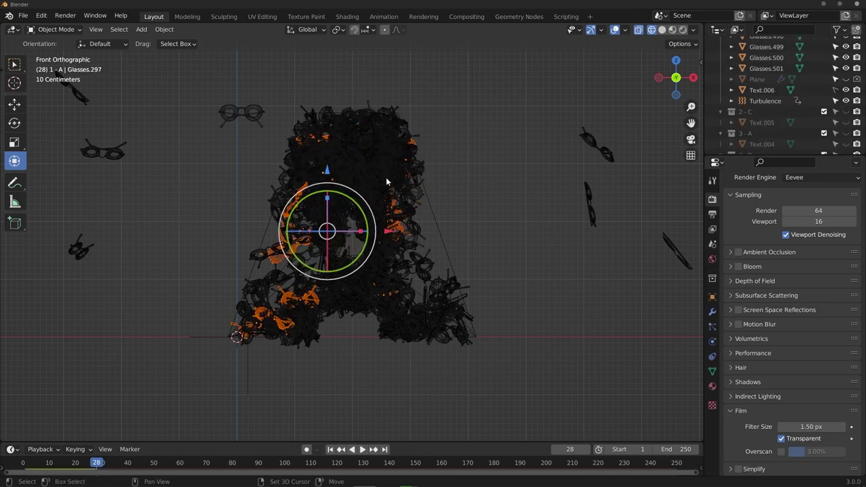
key("x")
left_click(465, 176)
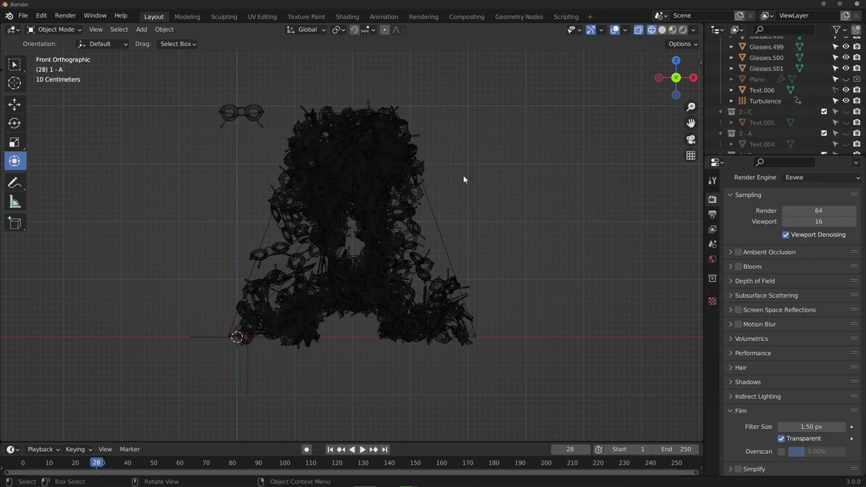
Replay, pause, and select seven more stray glasses outside the letter
left_click(330, 449)
left_click(362, 450)
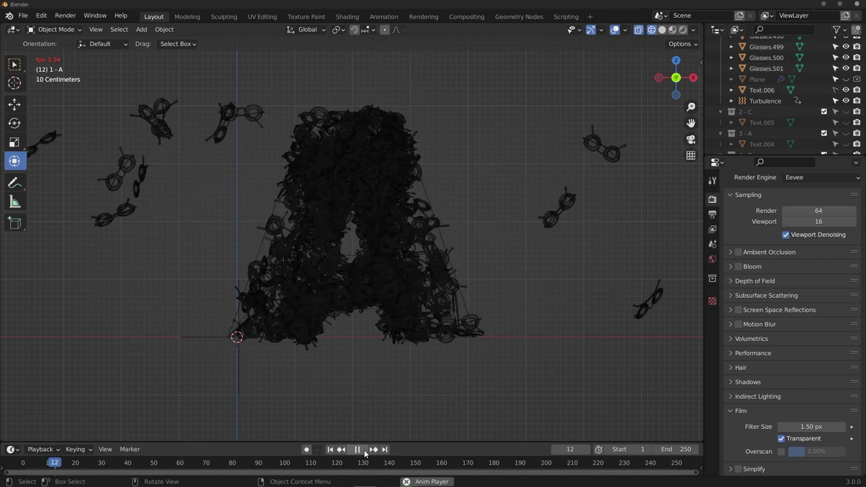
left_click(363, 450)
left_click(367, 164)
left_click(306, 179, "shift")
left_click(339, 177, "shift")
left_click(408, 207, "shift")
left_click(347, 285, "shift")
left_click(342, 290, "shift")
left_click(301, 259, "shift")
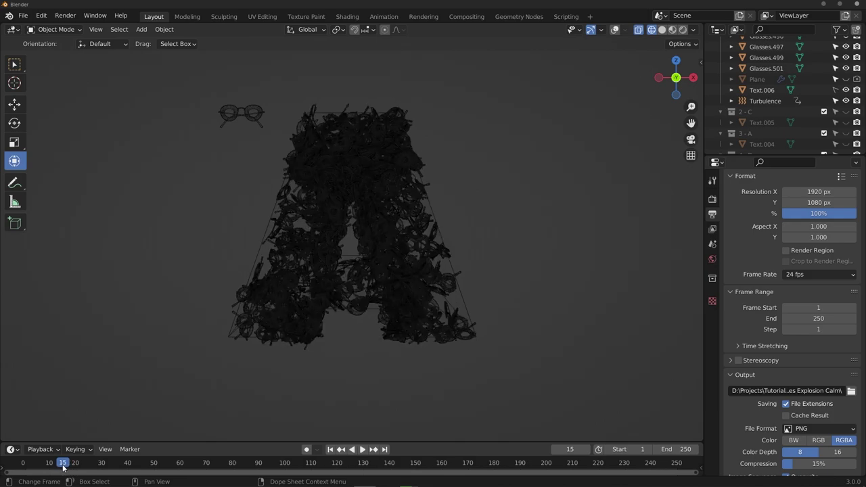
Select all glasses and bake their rigid body simulation to keyframes for frames 15–15
left_click(768, 70)
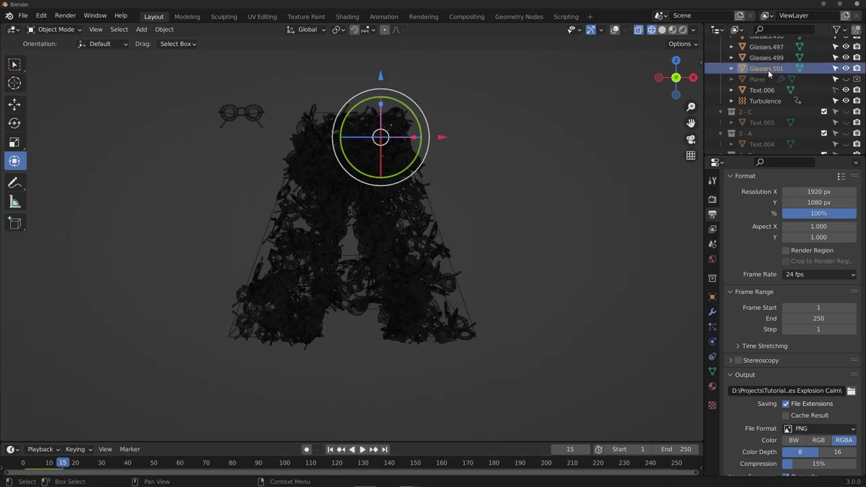
scroll(768, 70, "up", 2)
key("a")
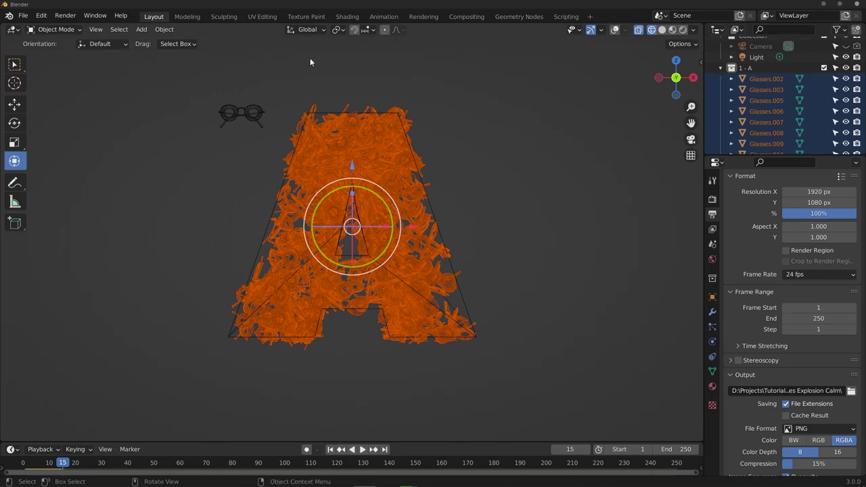
left_click(164, 29)
mouse_move(247, 291)
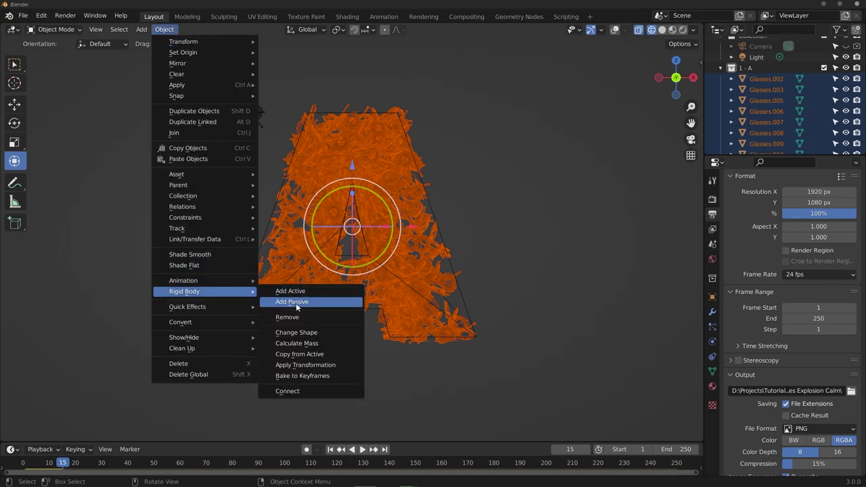
left_click(338, 377)
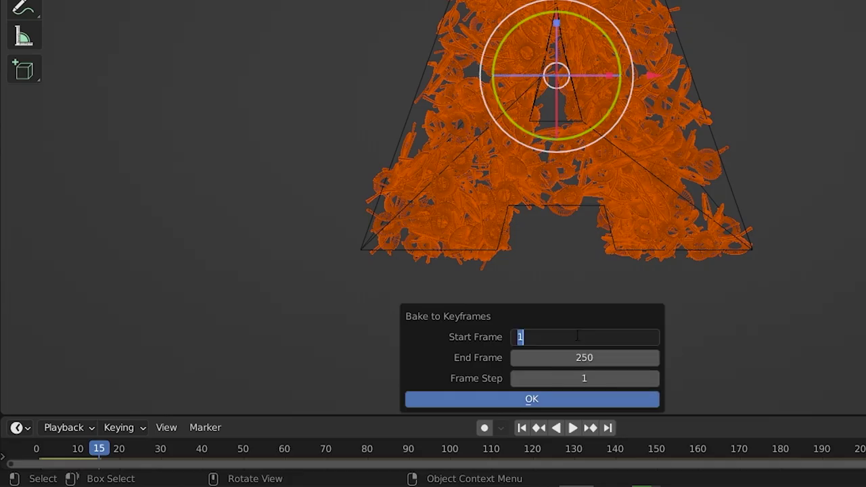
key("Return")
left_click(600, 357)
type("15")
key("Return")
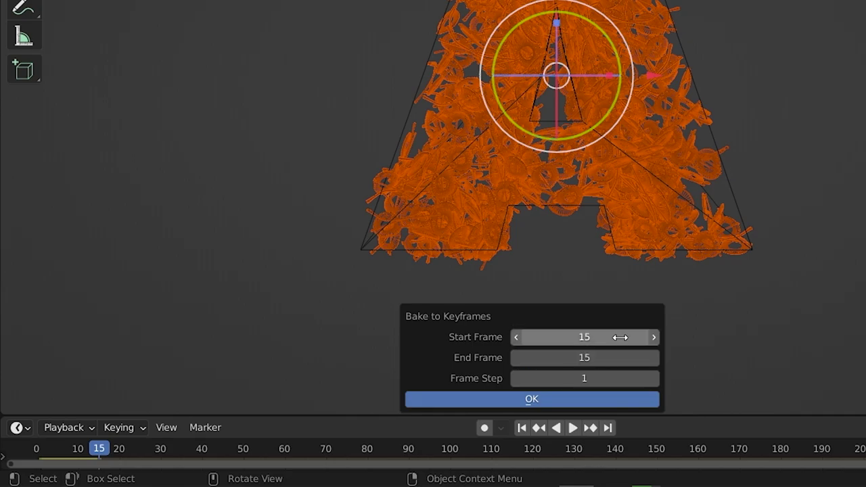
left_click(615, 400)
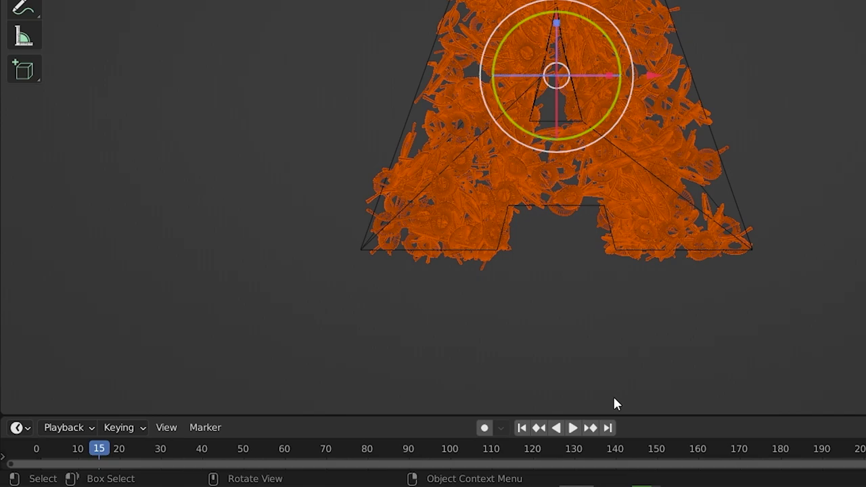
Delete the frame-15 keyframe and play the animation
key("x")
left_click(122, 424)
left_click(573, 413)
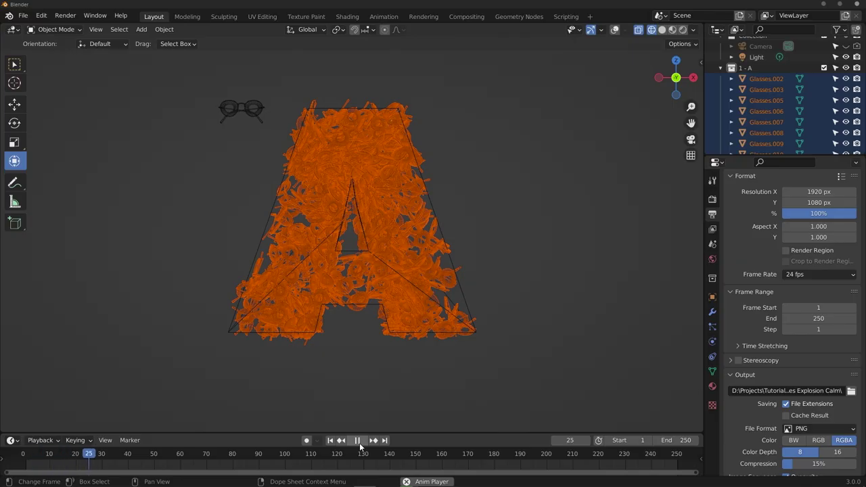
Stop playback and use Copy from Active to give the A glasses the lone pair's rigid-body settings
left_click(358, 440)
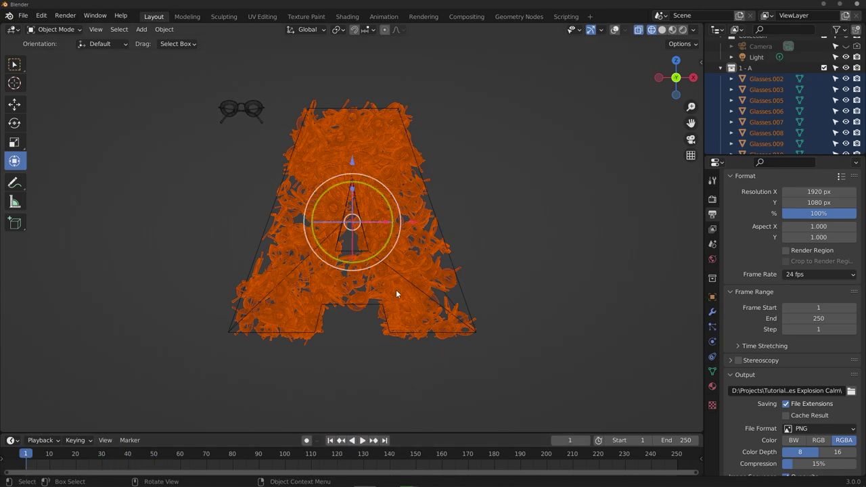
left_click(257, 114, "shift")
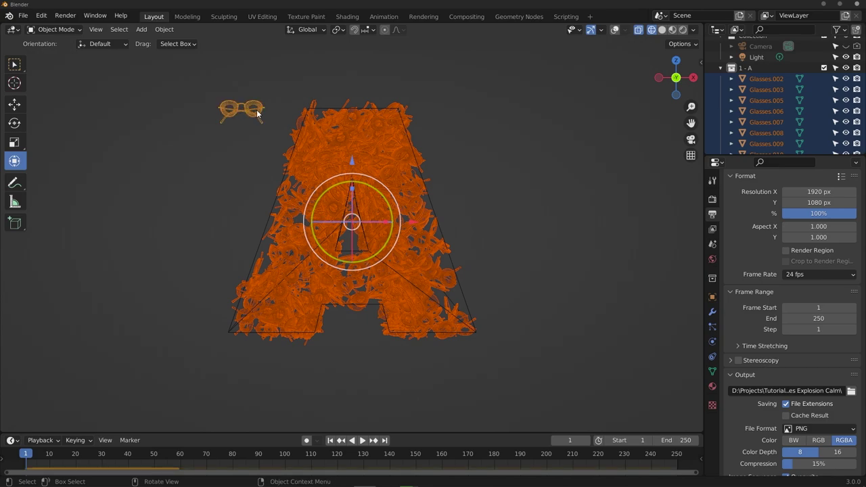
left_click(164, 30)
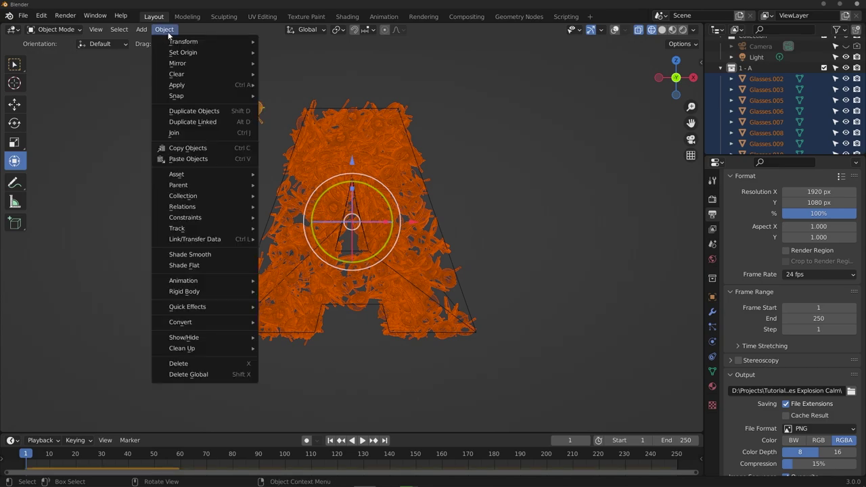
mouse_move(222, 291)
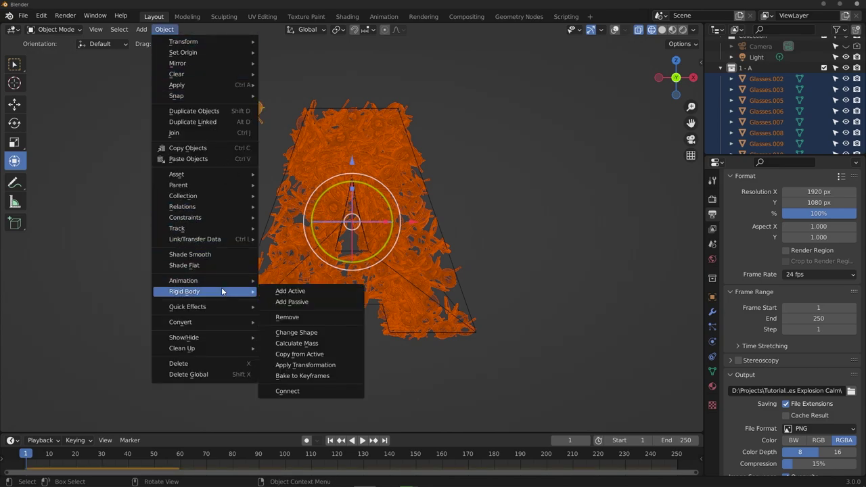
left_click(332, 354)
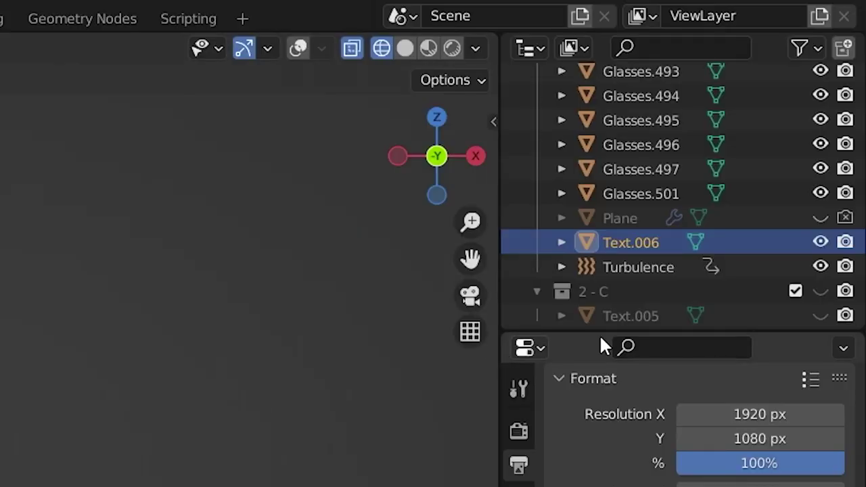
Hide Text.006, play and orbit the falling glasses, then stop and scrub to about frame 154
left_click(820, 241)
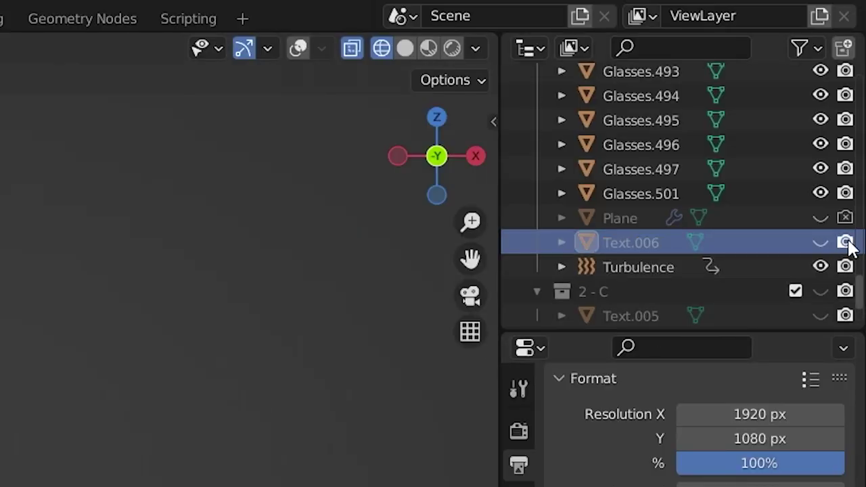
left_click(358, 441)
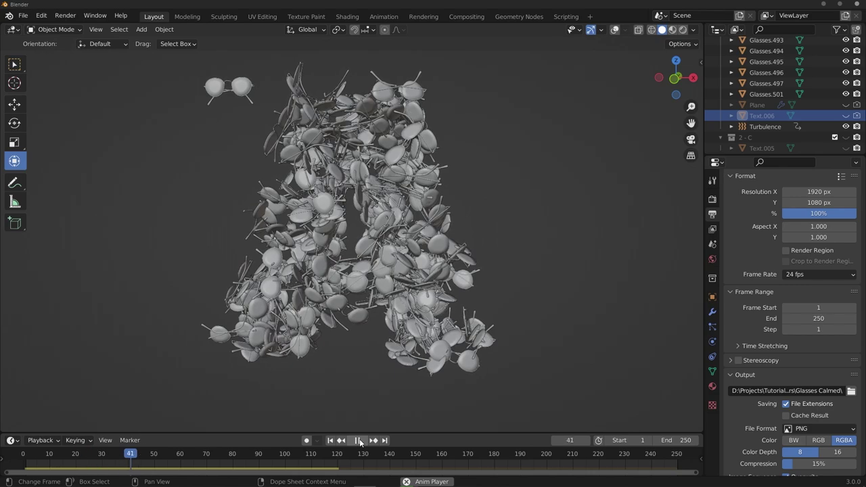
scroll(378, 383, "down", 2)
middle_click_drag(421, 337, 439, 339)
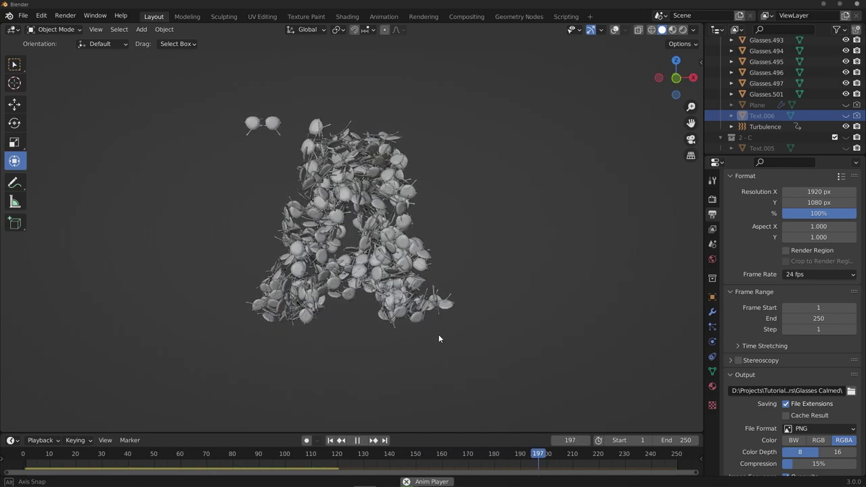
left_click(359, 440)
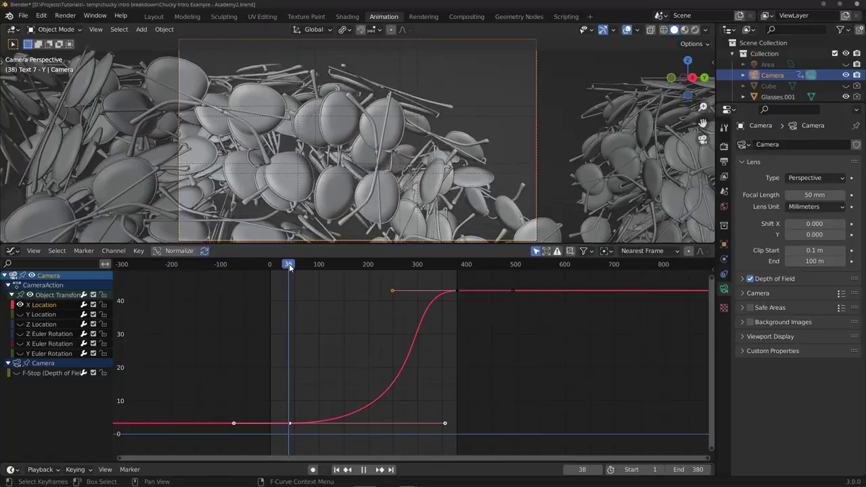
mouse_move(286, 267)
left_mouse_down()
mouse_move(454, 267)
mouse_move(293, 268)
left_mouse_up()
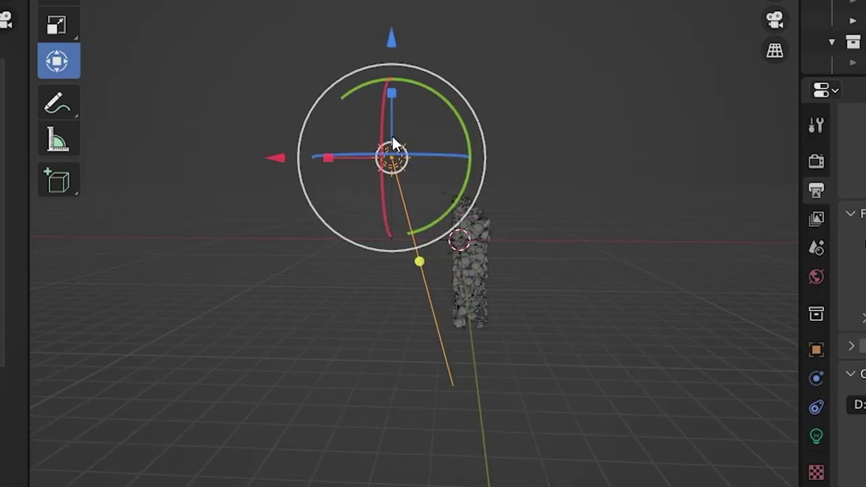
Orbit the viewport around the letters to reveal the ACADEMY text
middle_click_drag(392, 151, 607, 145)
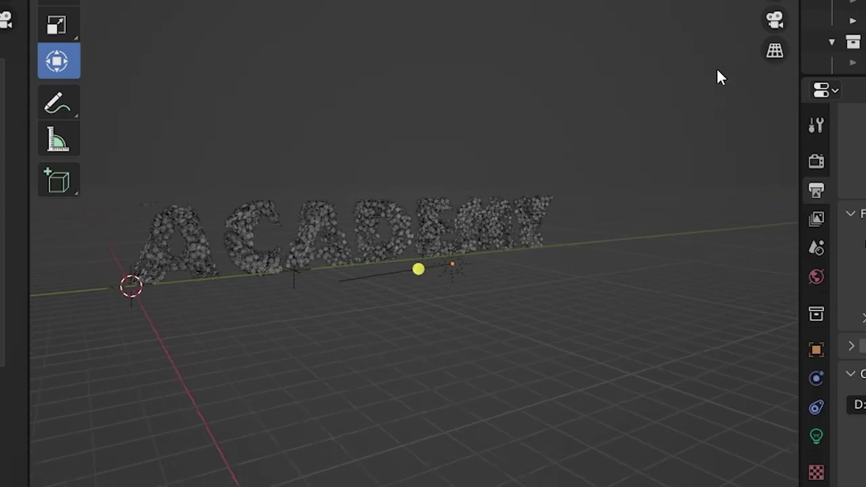
middle_click_drag(717, 74, 583, 73)
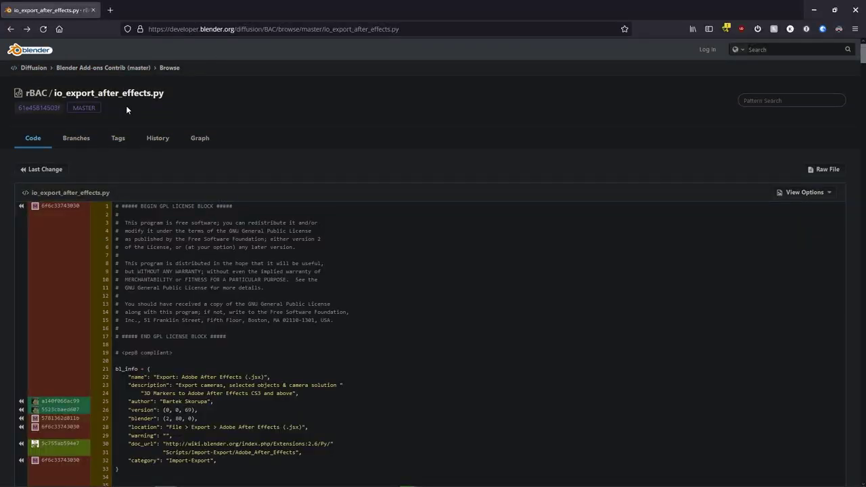
Open the raw io_export_after_effects.py file to save the script
left_click(819, 155)
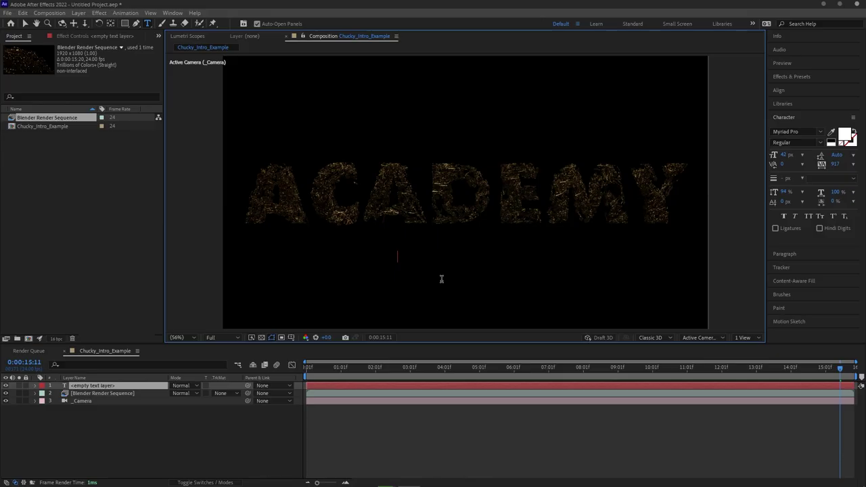
type("OF EDIT")
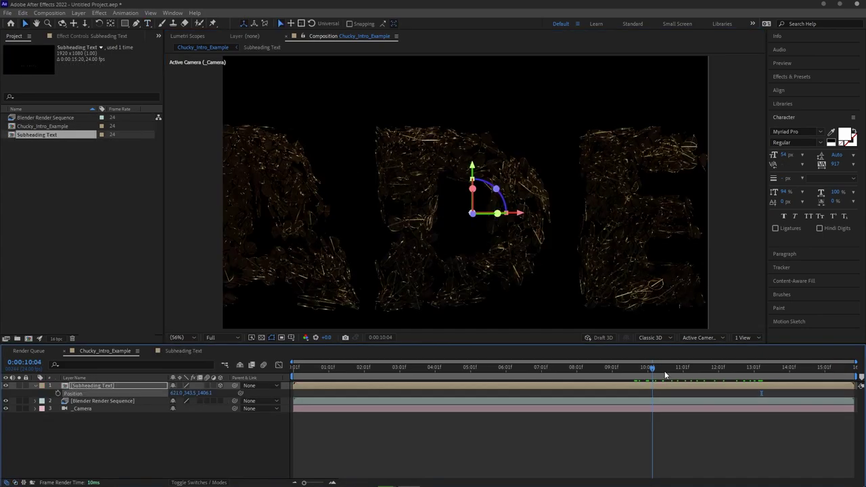
left_click_drag(665, 370, 690, 367)
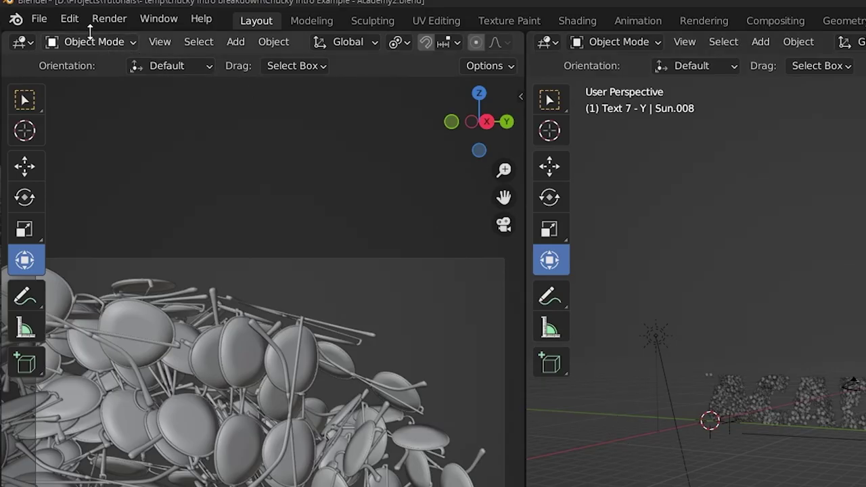
Install io_export_after_effects.py as an add-on from Preferences > Add-ons
left_click(41, 15)
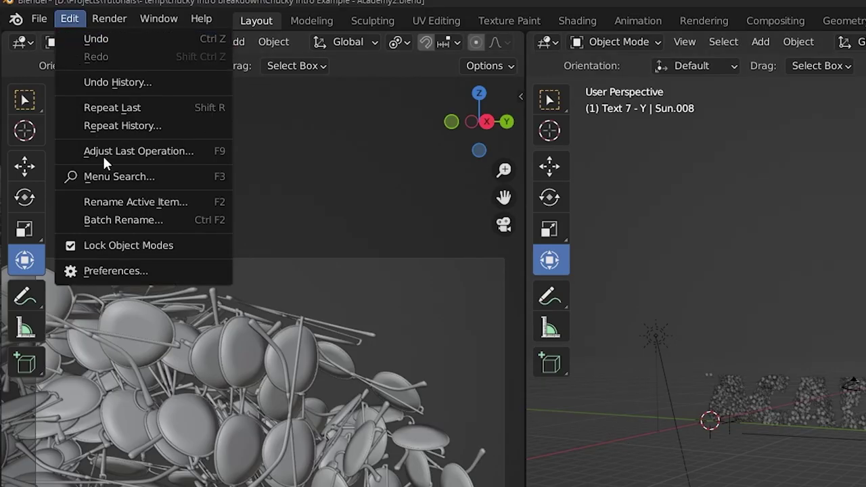
left_click(135, 270)
left_click(81, 194)
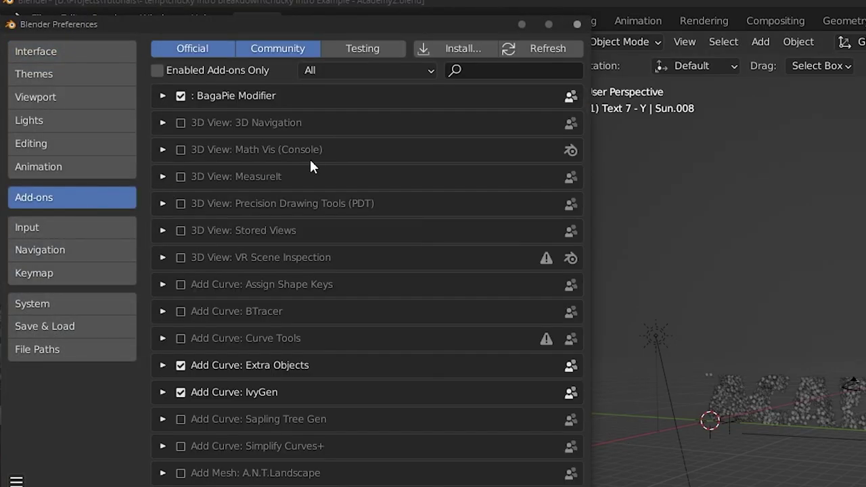
left_click(454, 49)
left_click(258, 107)
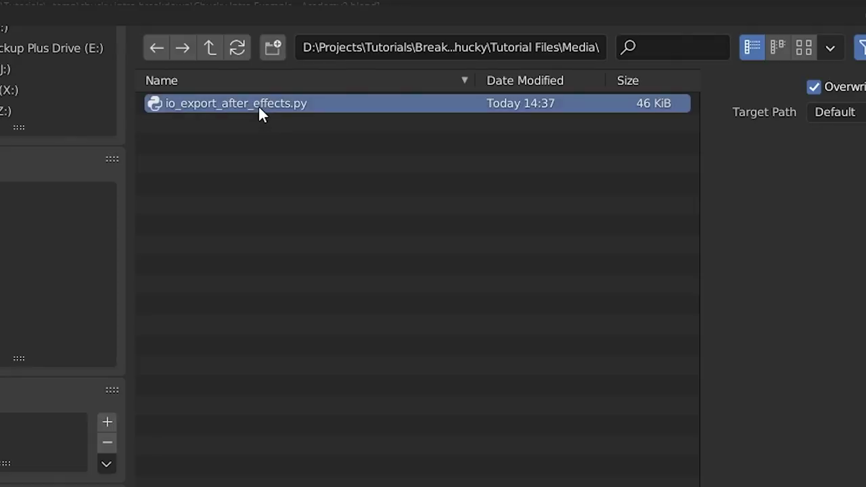
double_click(257, 105)
Enable the Export: Adobe After Effects (.jsx) add-on and check it under File > Export
left_click(162, 102)
left_click(180, 104)
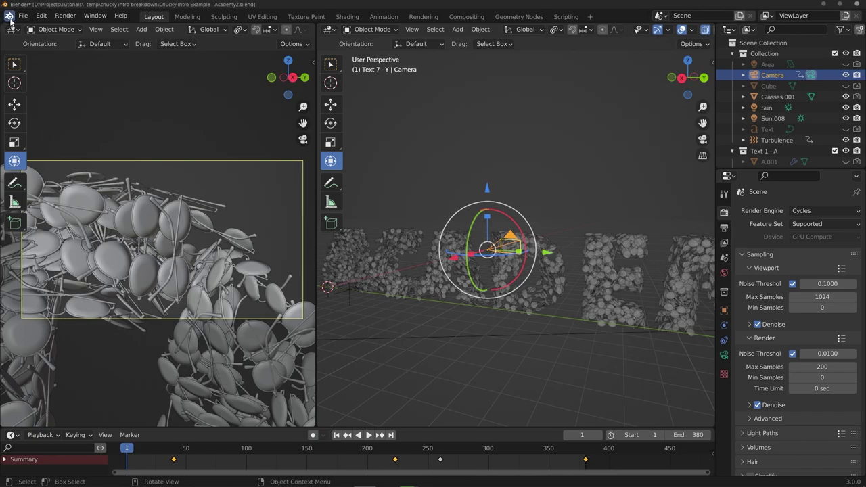
left_click(22, 16)
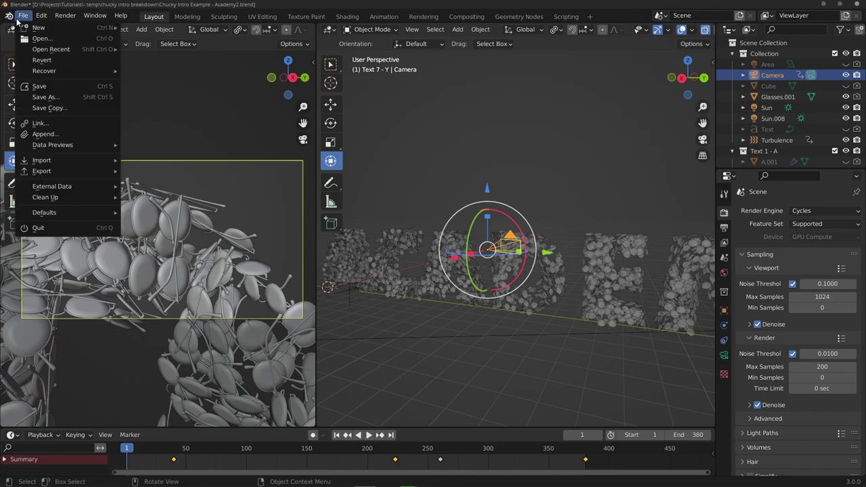
mouse_move(57, 172)
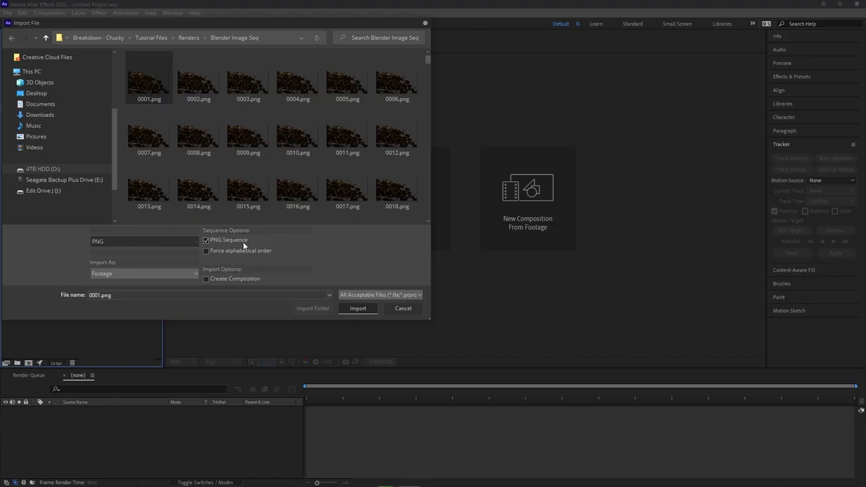
Import the PNG sequence and interpret the footage at 24 fps
left_click(358, 308)
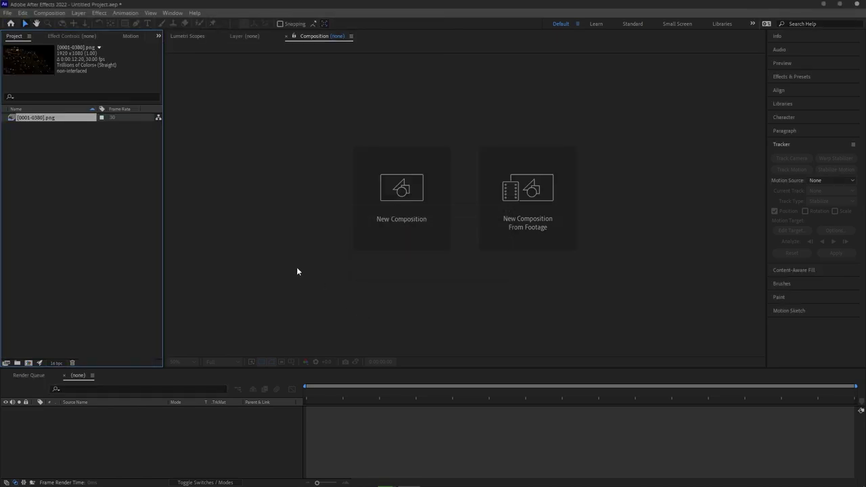
right_click(77, 118)
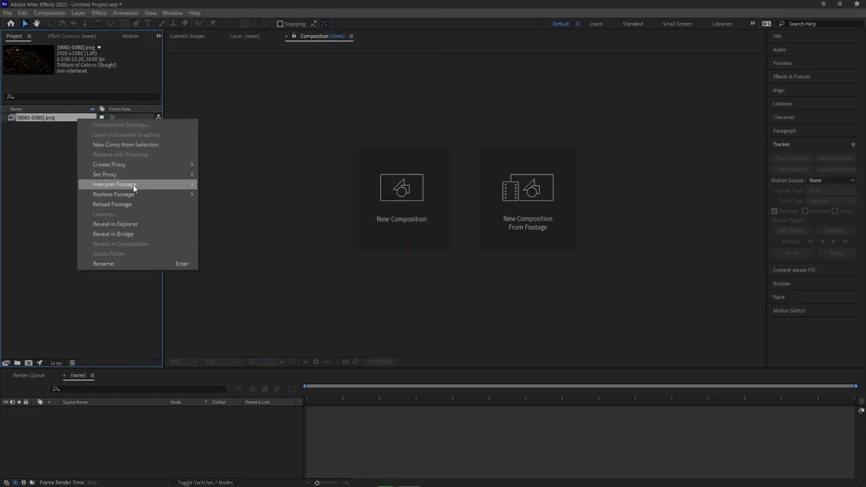
left_click(220, 184)
type("24")
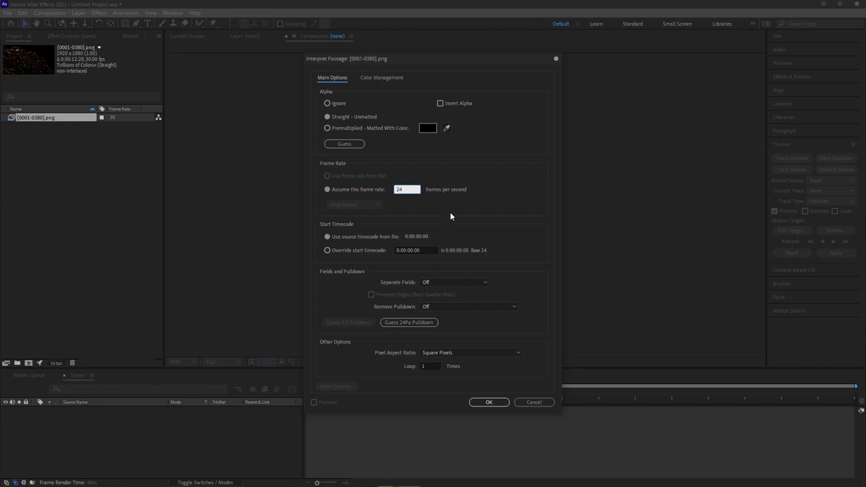
left_click(488, 402)
Run the exported camera .jsx script via File > Scripts > Run Script File
left_click(7, 12)
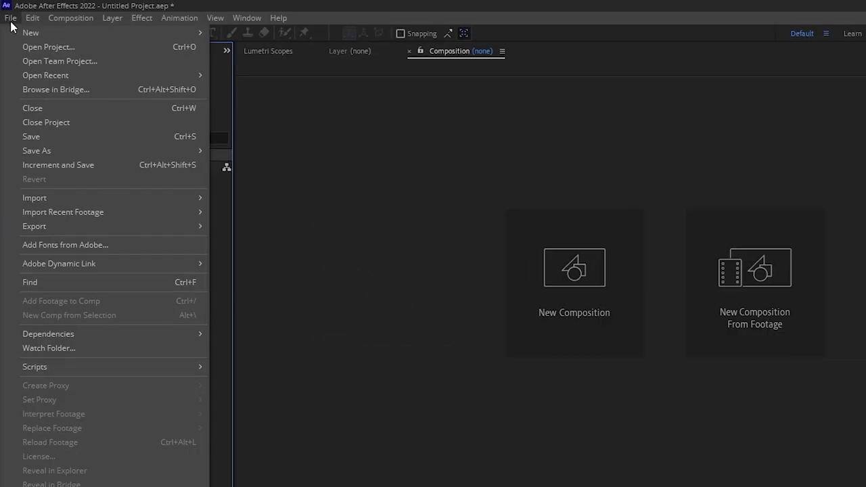
mouse_move(96, 255)
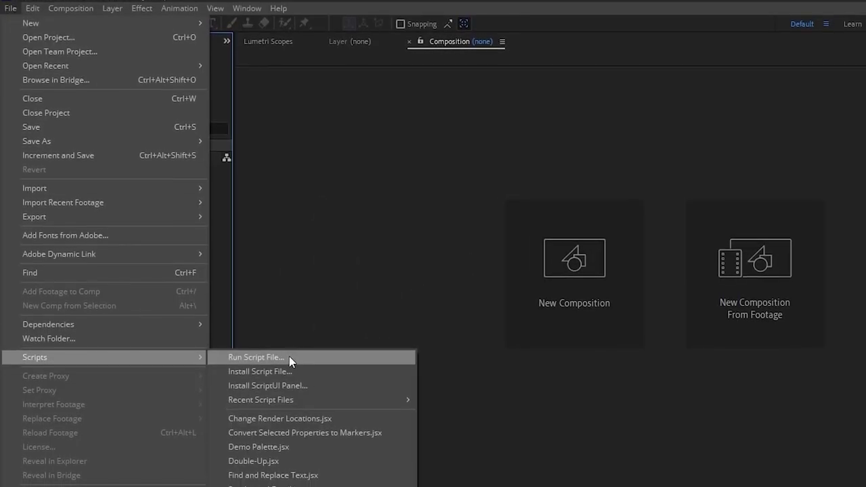
left_click(289, 356)
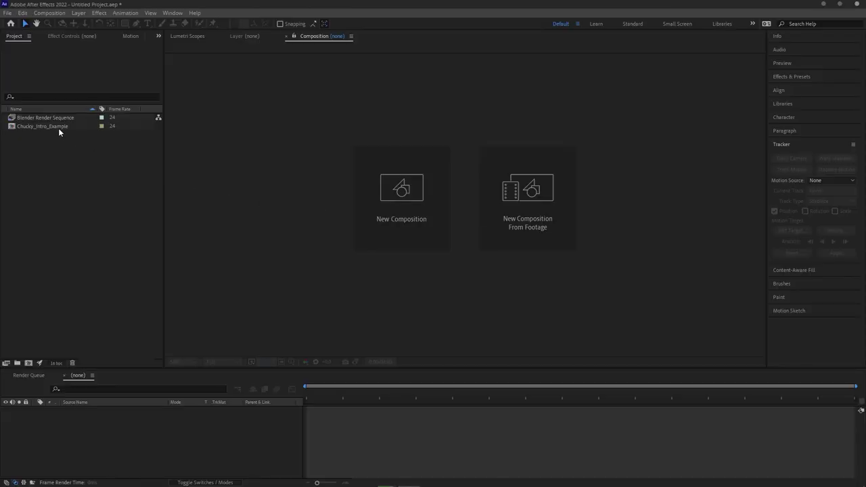
double_click(59, 127)
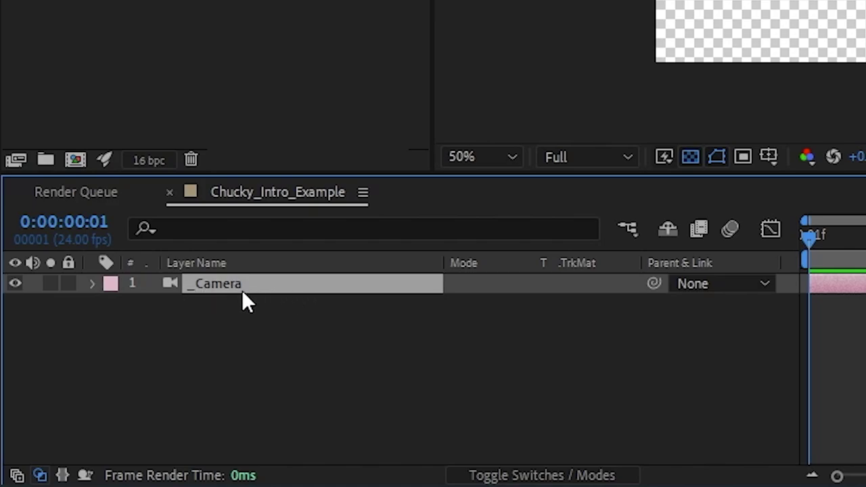
Add the Blender Render Sequence to the comp and pre-compose OF EDITS as 'Subheading Text'
left_click_drag(46, 117, 125, 412)
left_click(310, 396)
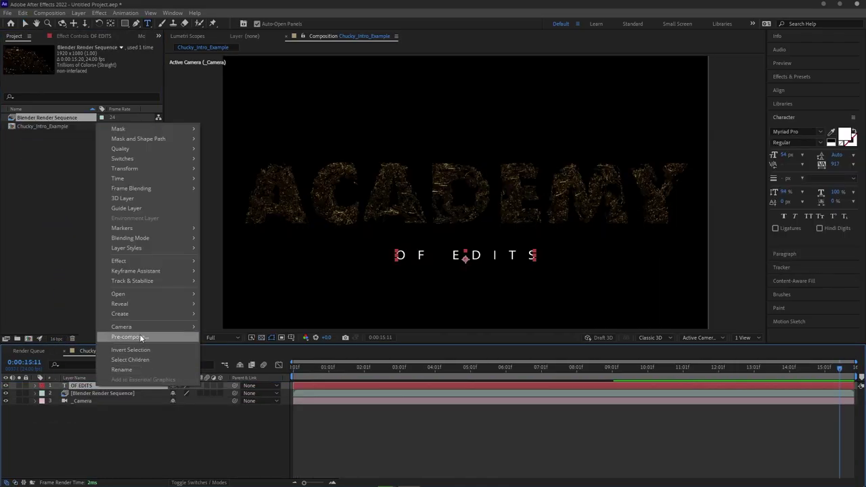
left_click(142, 337)
type("Subheading Text")
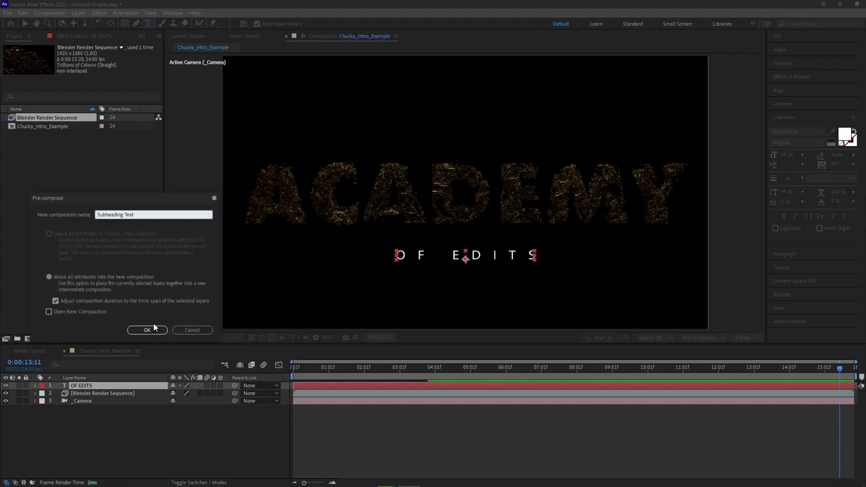
left_click(148, 329)
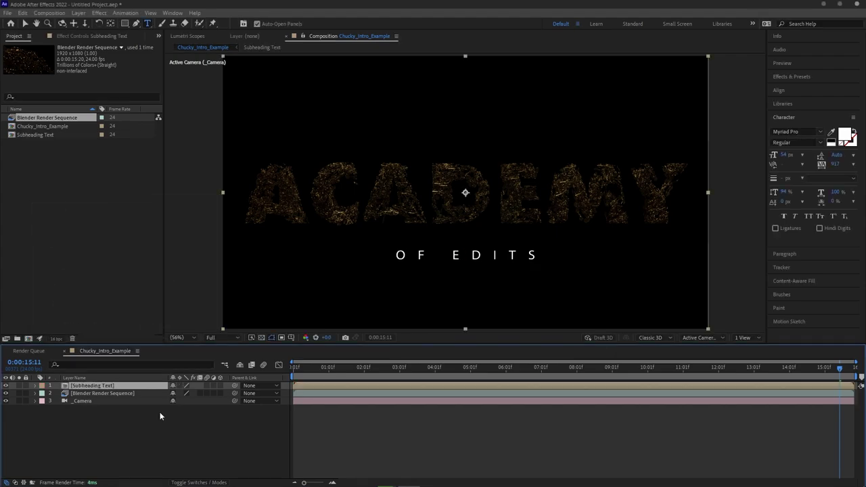
Check the Subheading Text precomp, then make its layer 3D in Chucky_Intro_Example
double_click(147, 386)
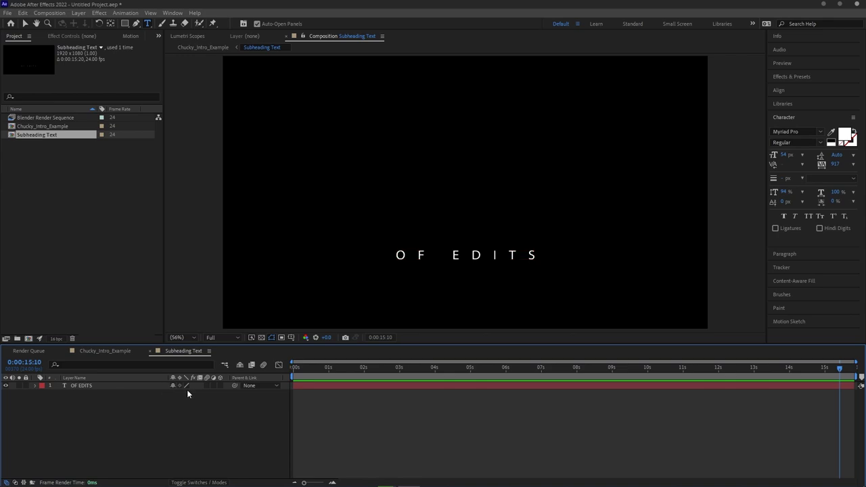
left_click(105, 351)
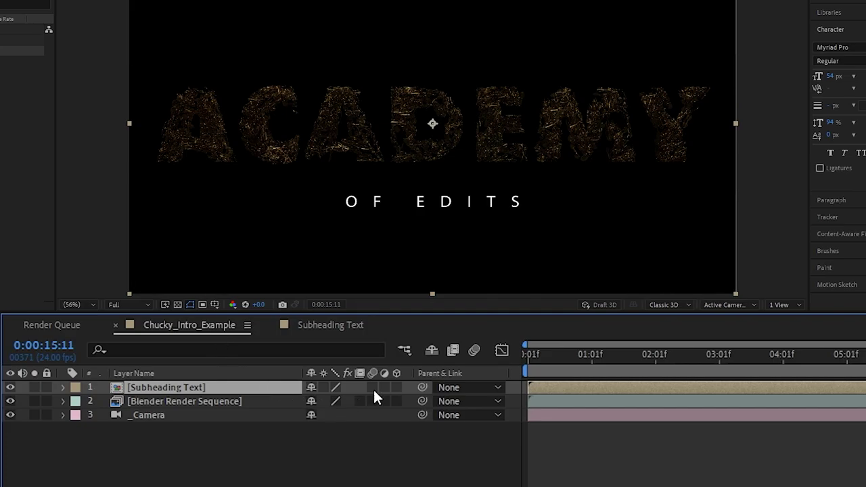
left_click(396, 388)
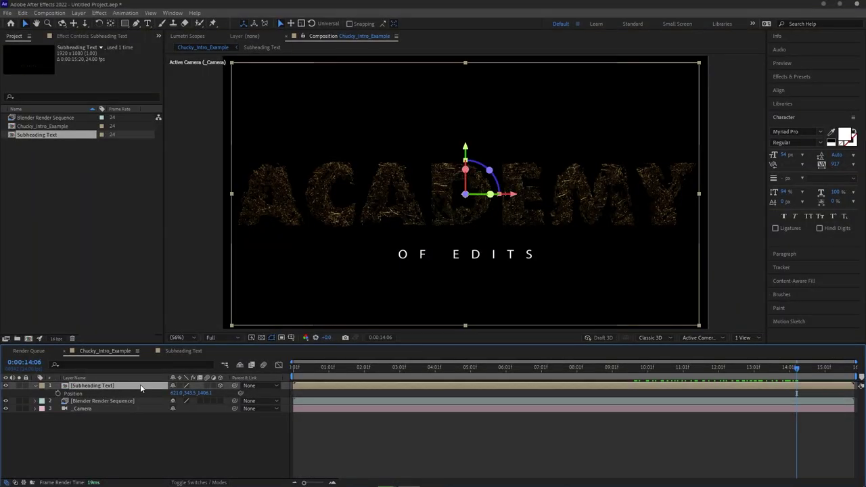
Apply Roughen Edges to OF EDITS and keyframe Border from high down to 0
double_click(140, 384)
left_click(812, 89)
type("rough")
left_click_drag(825, 106, 532, 261)
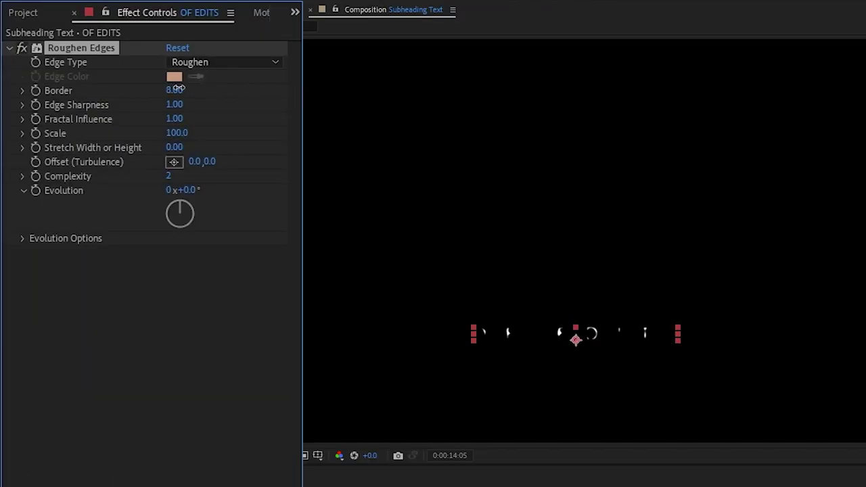
left_click_drag(177, 89, 298, 88)
left_click(177, 90)
type("0")
key("Return")
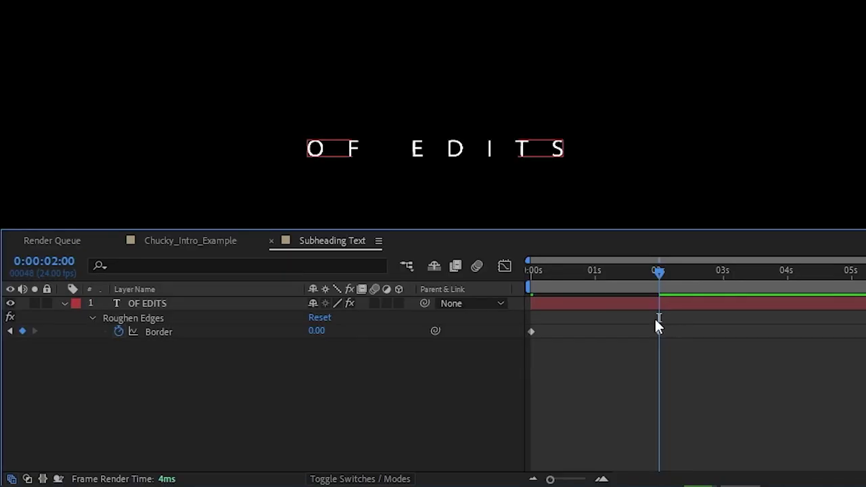
Easy Ease both Border keyframes and raise their influence to about 66% in the speed graph
left_click_drag(665, 319, 517, 354)
key("F9")
key("Home")
key("shift+F3")
left_click_drag(575, 308, 616, 311)
key("shift+F3")
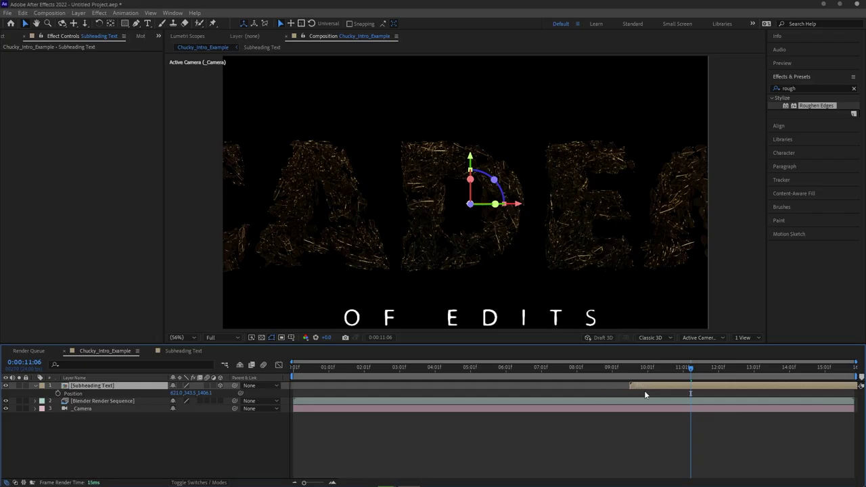
Start the subheading layer later in the main comp and preview from about 10:11
left_click_drag(645, 391, 671, 391)
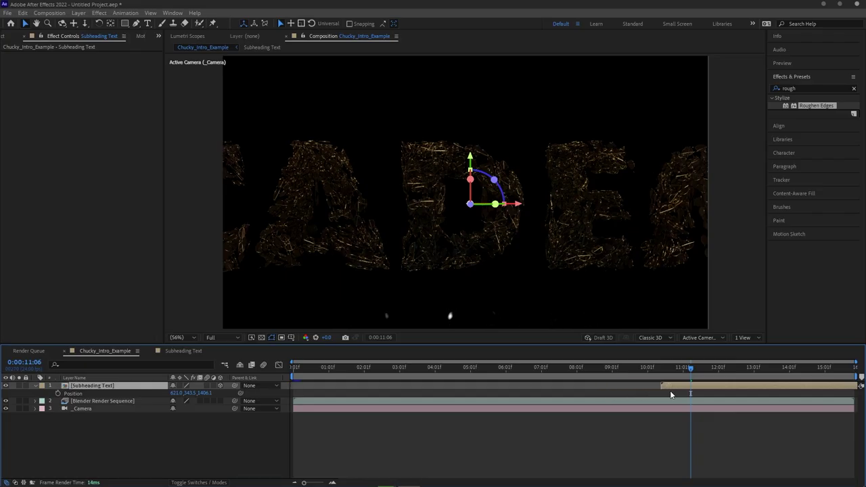
left_click(664, 368)
key("space")
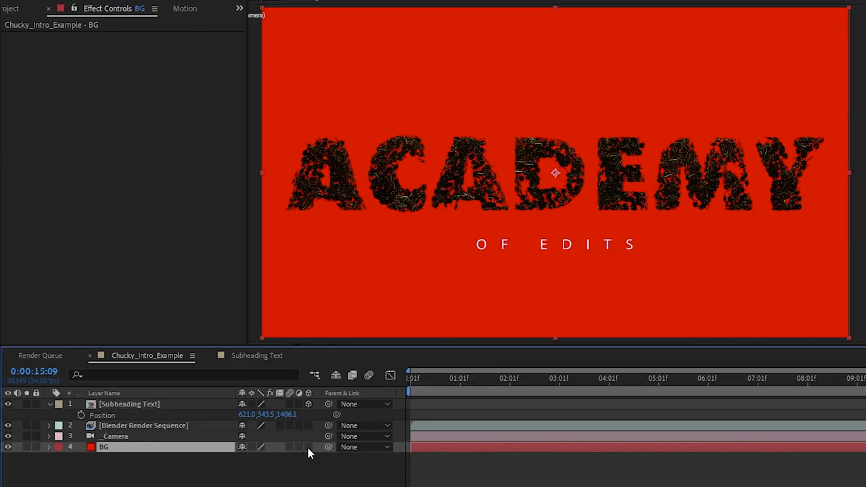
Make the BG solid 3D, scale it to 165%, and apply Gradient Ramp
left_click(308, 448)
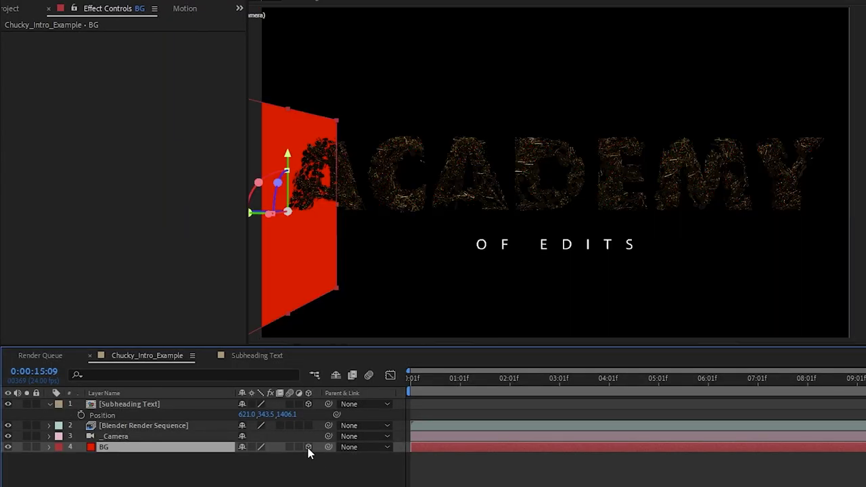
key("s")
left_click_drag(296, 452, 181, 224)
Set the ramp to Radial Ramp with a dark brown #271C0C Start Color
left_click(198, 98)
left_click(195, 125)
left_click(140, 60)
left_click(539, 247)
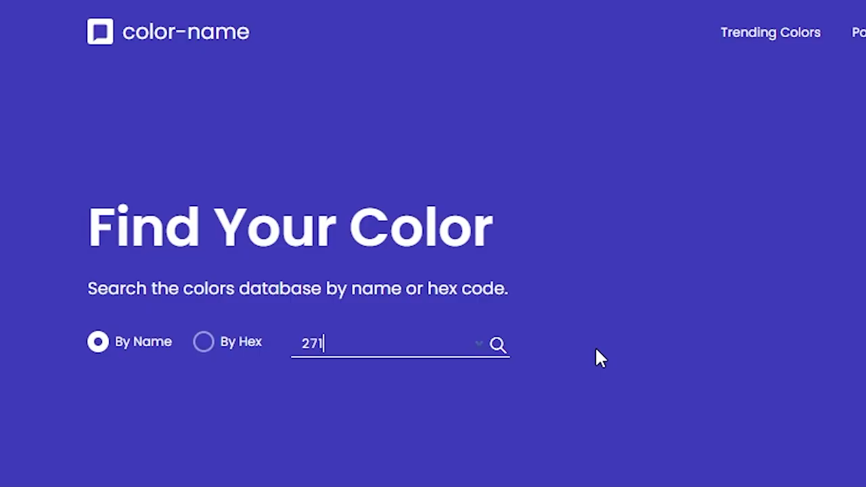
type("0C")
left_click(501, 347)
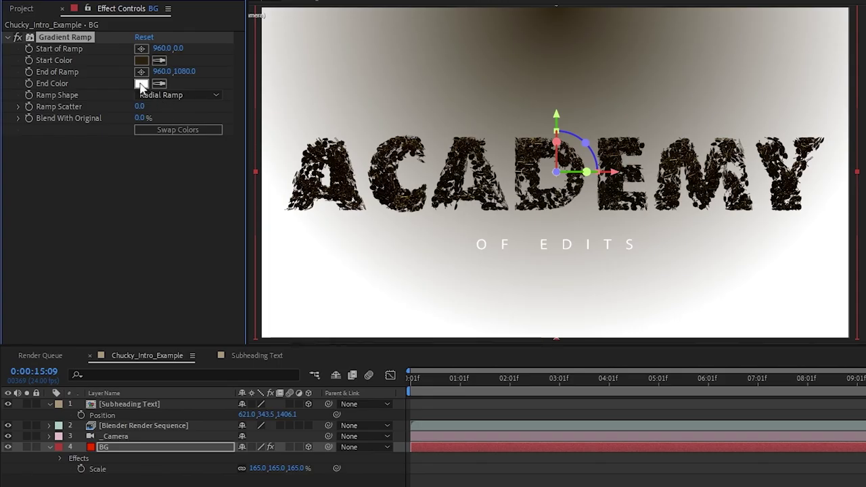
Set the gradient End Color to 040301 and move End of Ramp to 960,1096
left_click(140, 83)
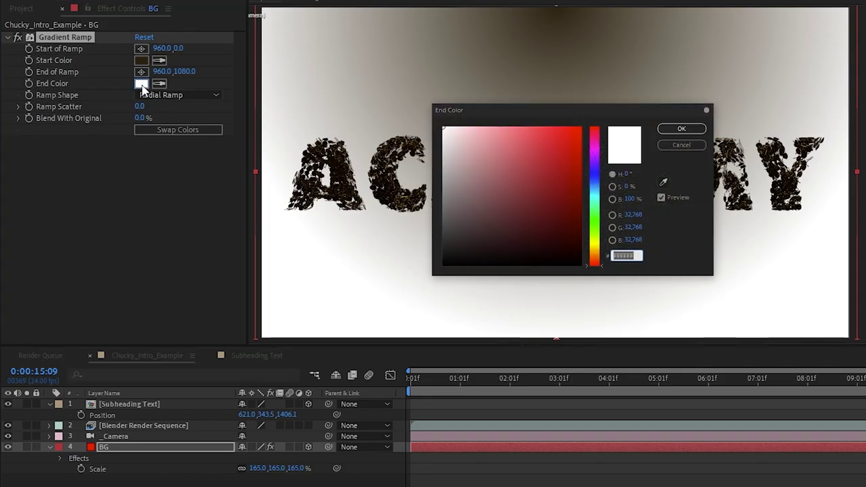
left_click(626, 256)
type("040301")
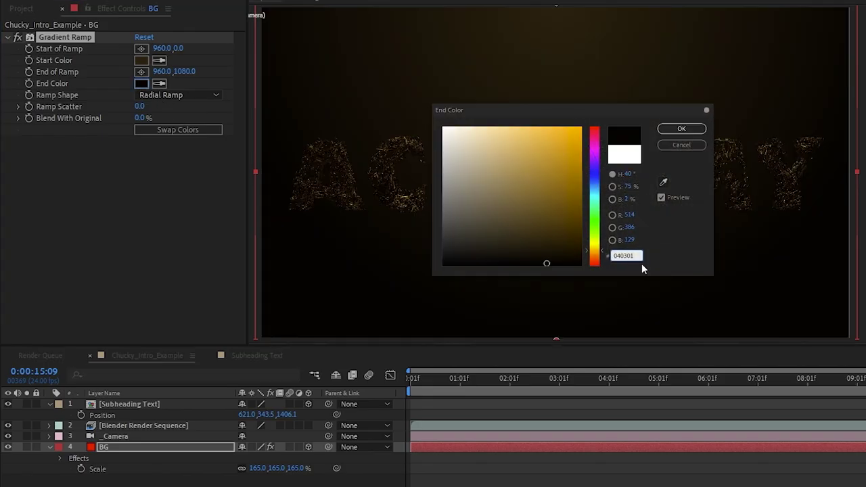
left_click(681, 129)
left_click_drag(195, 71, 206, 69)
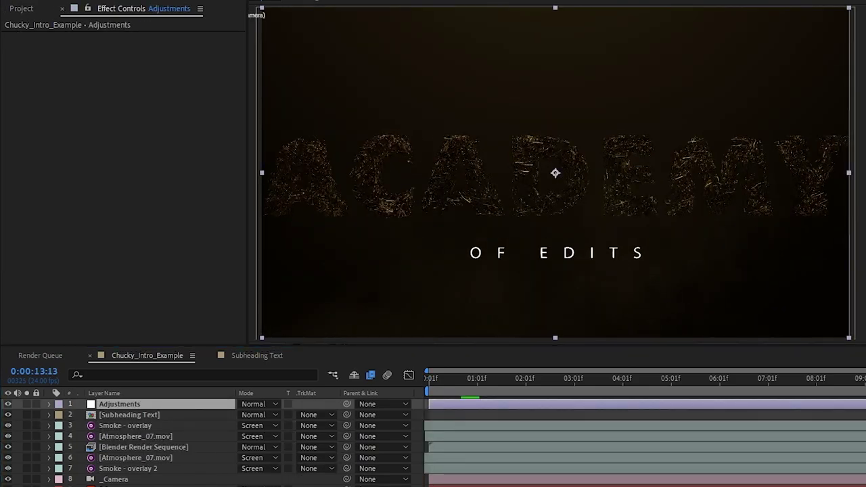
Apply Noise to the Adjustments layer with a 2% amount
left_click_drag(307, 215, 165, 228)
left_click(142, 47)
type("2")
key("Return")
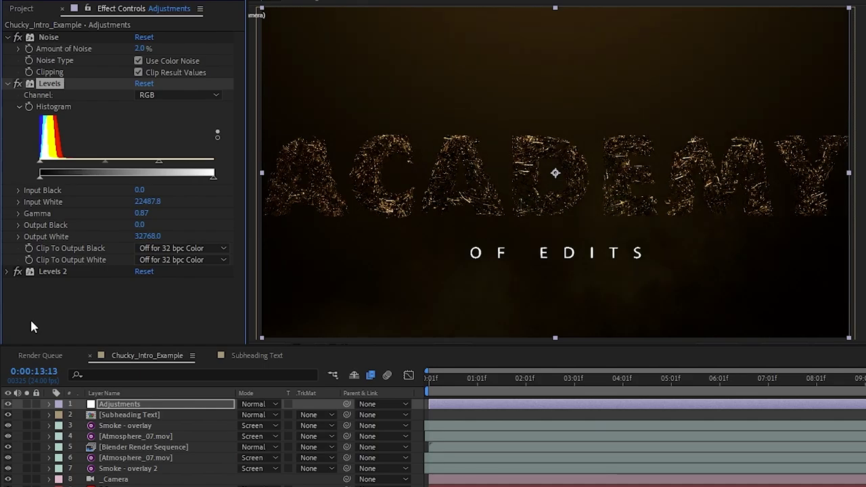
Apply Glow to the Adjustments layer with 0.1 intensity and 40% threshold
left_click(31, 321)
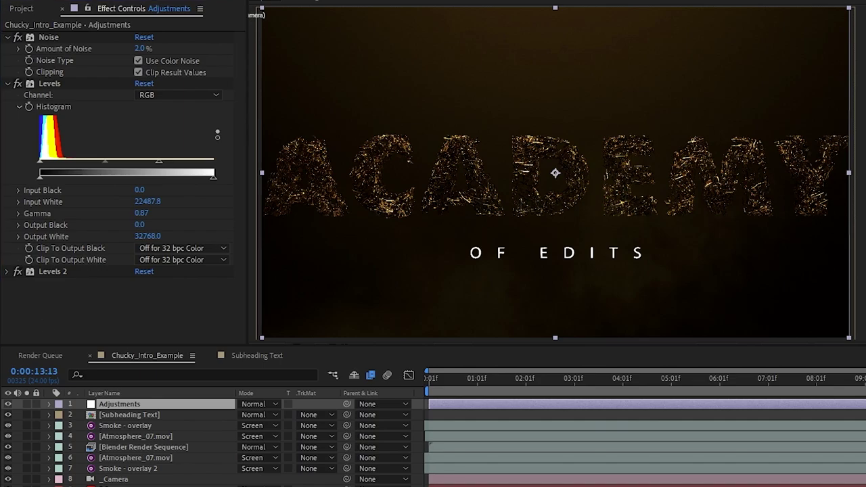
left_click_drag(193, 332, 181, 334)
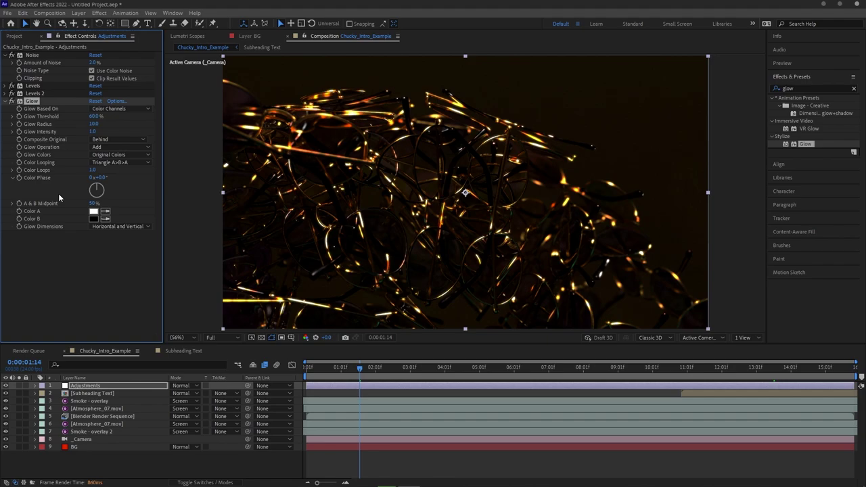
left_click(95, 132)
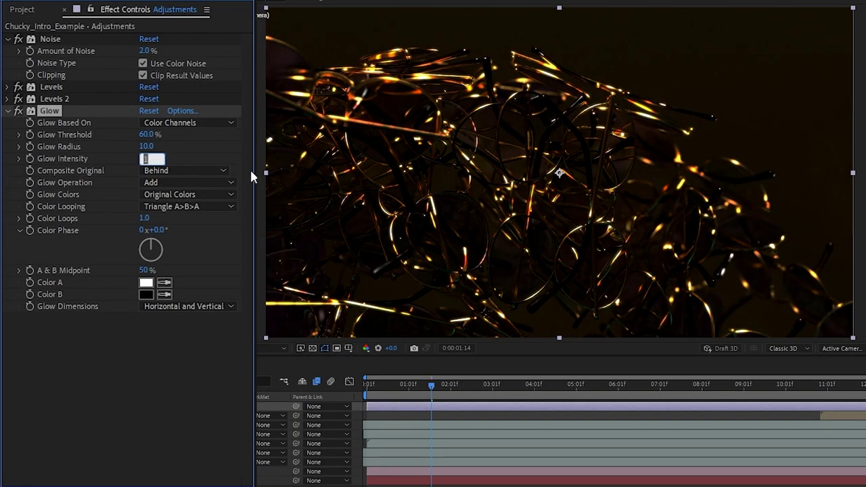
type("0.1")
key("Return")
left_click(150, 135)
type("40")
key("Return")
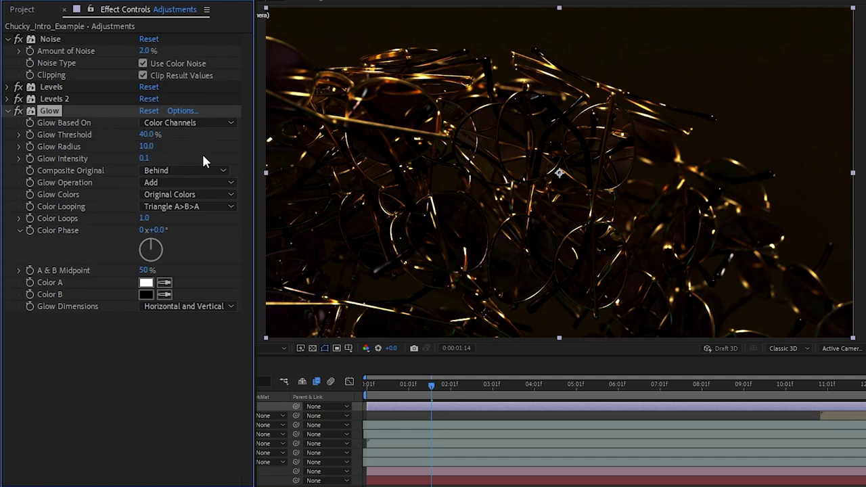
Duplicate the Glow twice, giving Glow 2 radius 20 and Glow 3 radius 50
key("ctrl+d")
left_click(163, 354)
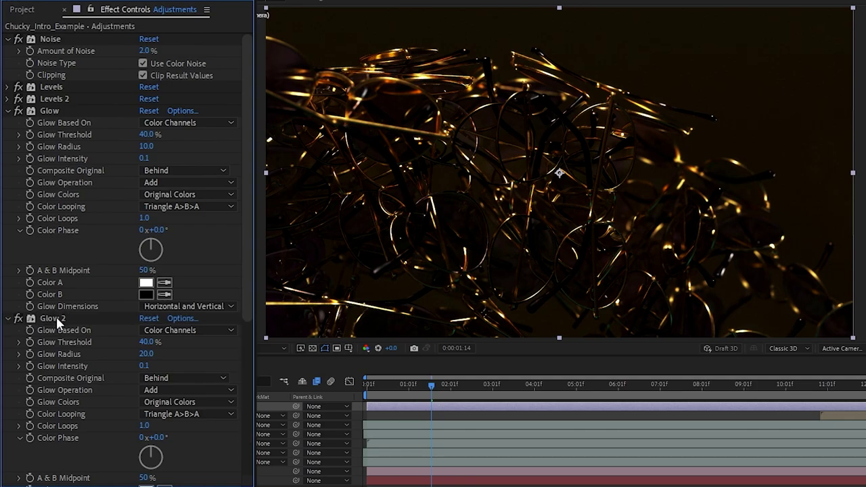
key("ctrl+d")
scroll(184, 339, "down", 5)
left_click(146, 341)
type("50")
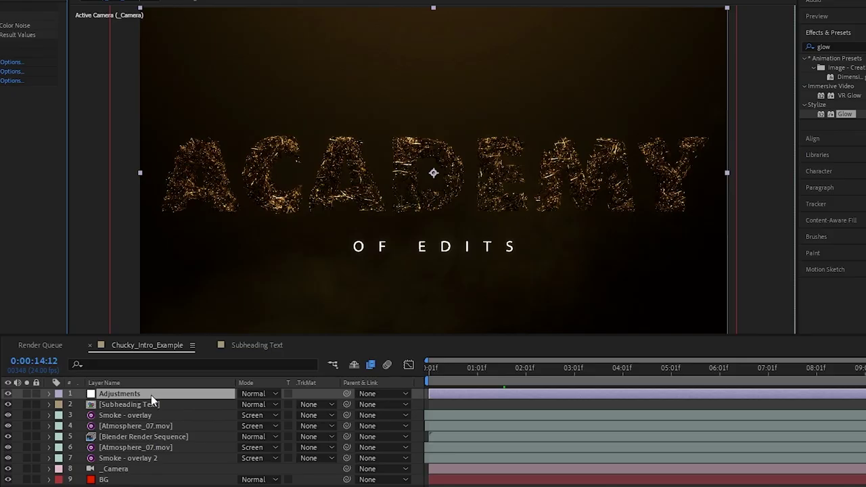
Toggle the Adjustments layer's visibility on and off to compare the grade before and after
left_click(151, 442)
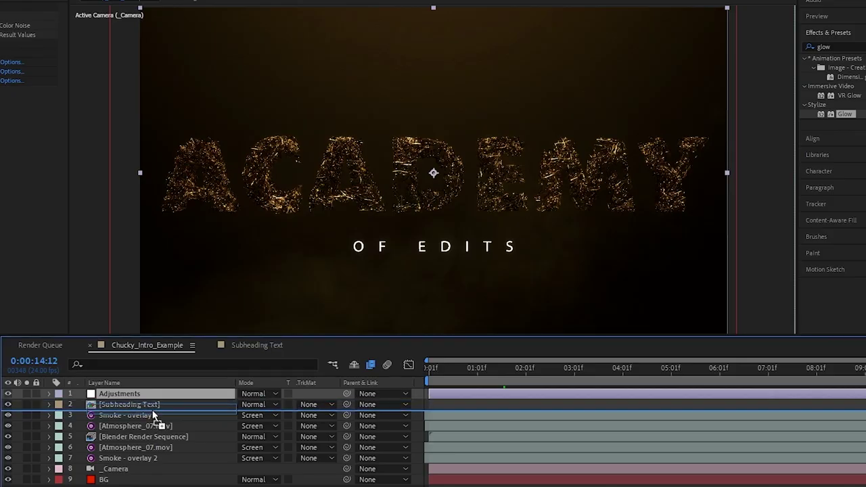
left_click(8, 405)
left_click(8, 406)
left_click(8, 405)
left_click(8, 405)
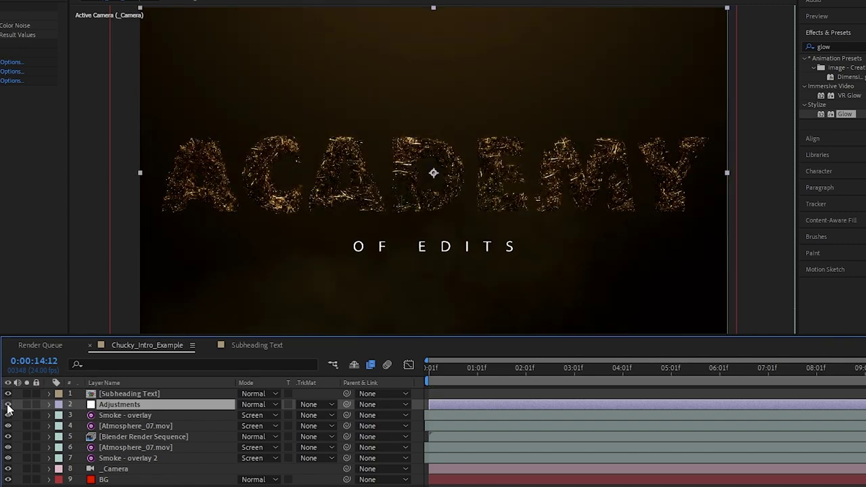